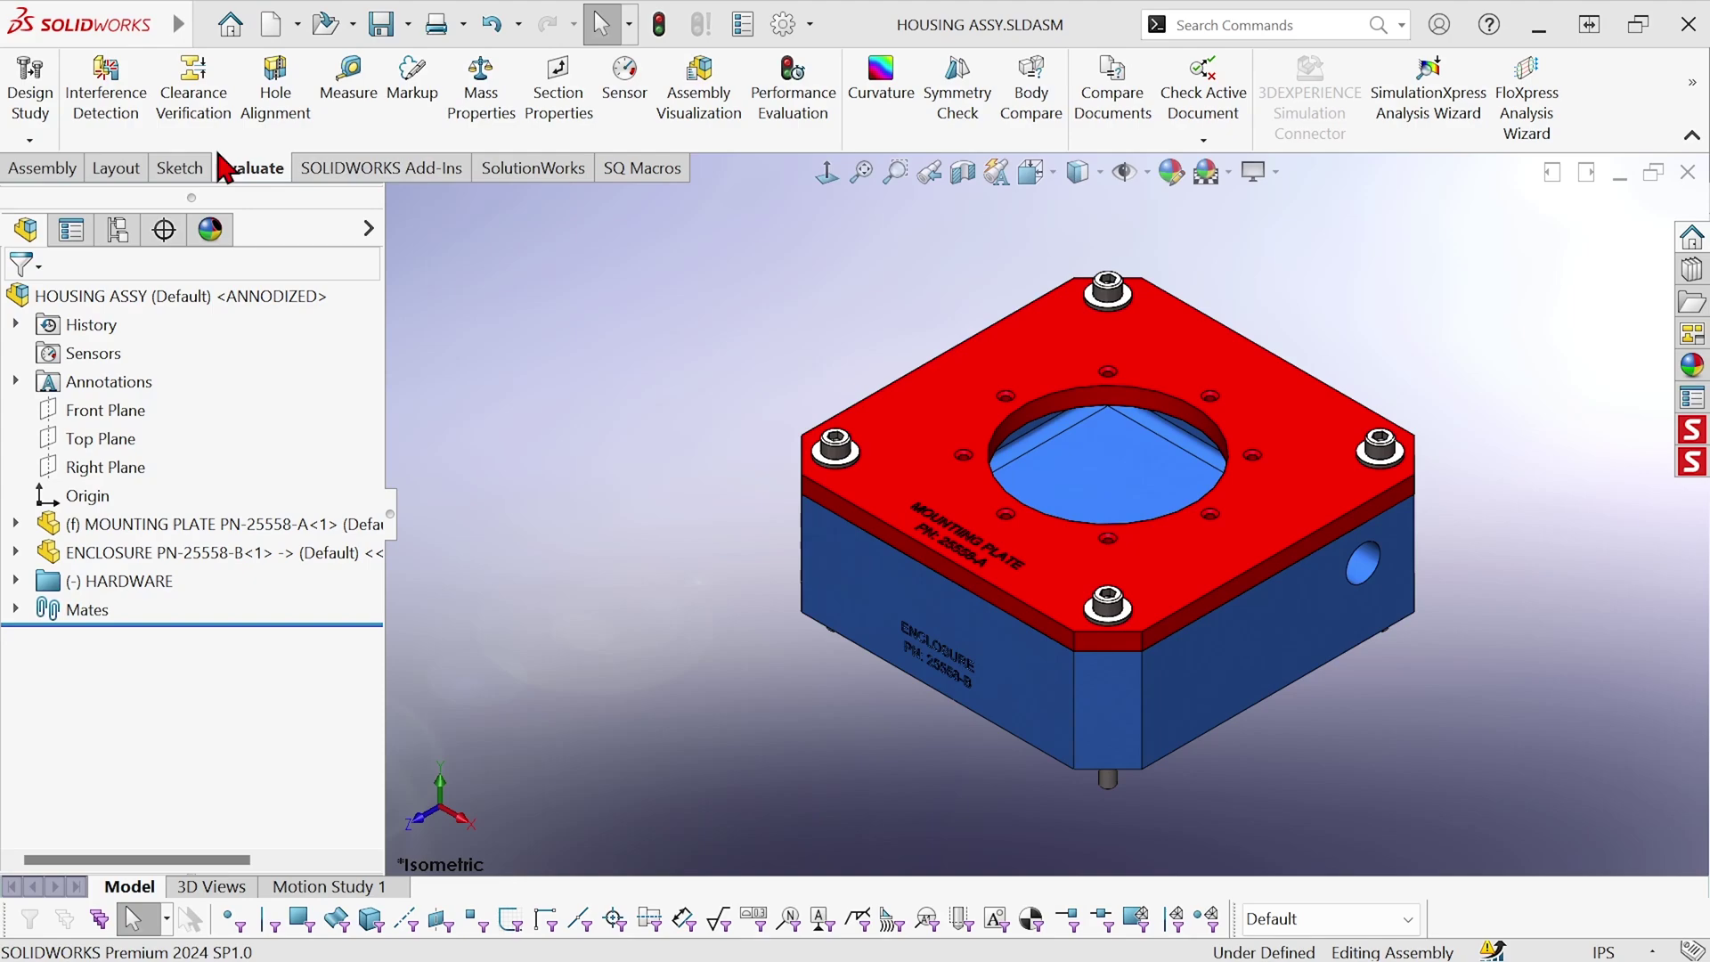
# Browse the Assembly and Evaluate command tabs and Tools menu, then dismiss a command search.
pyautogui.click(48, 169)
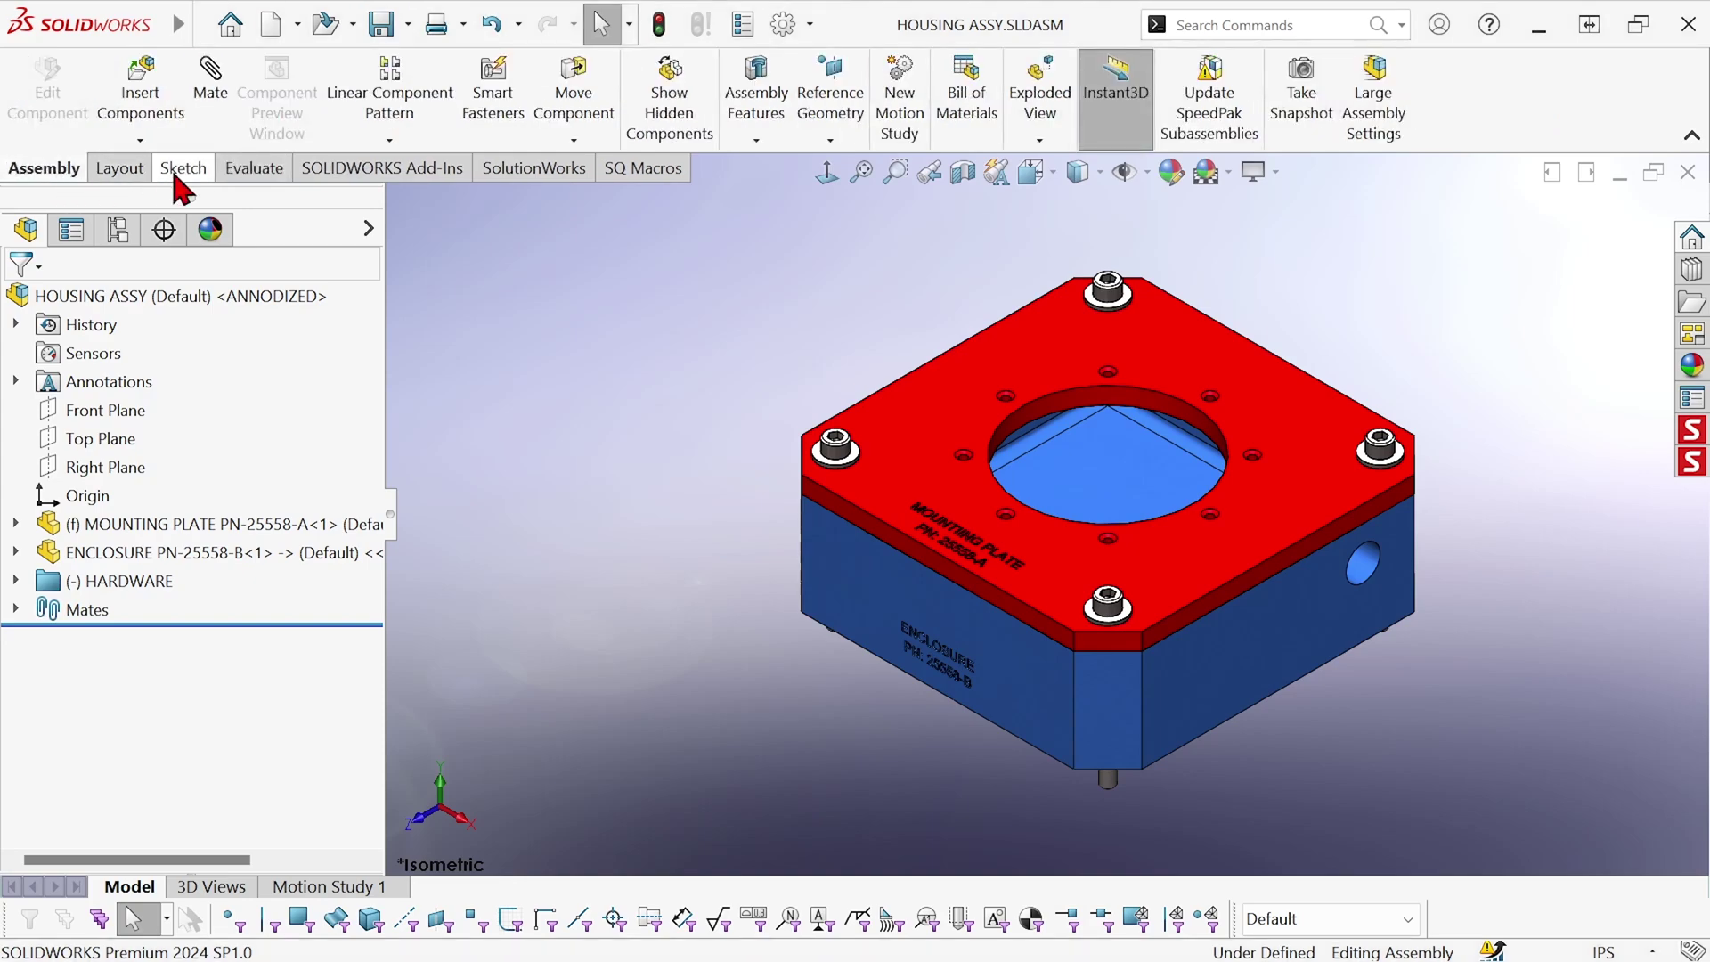
pyautogui.click(238, 171)
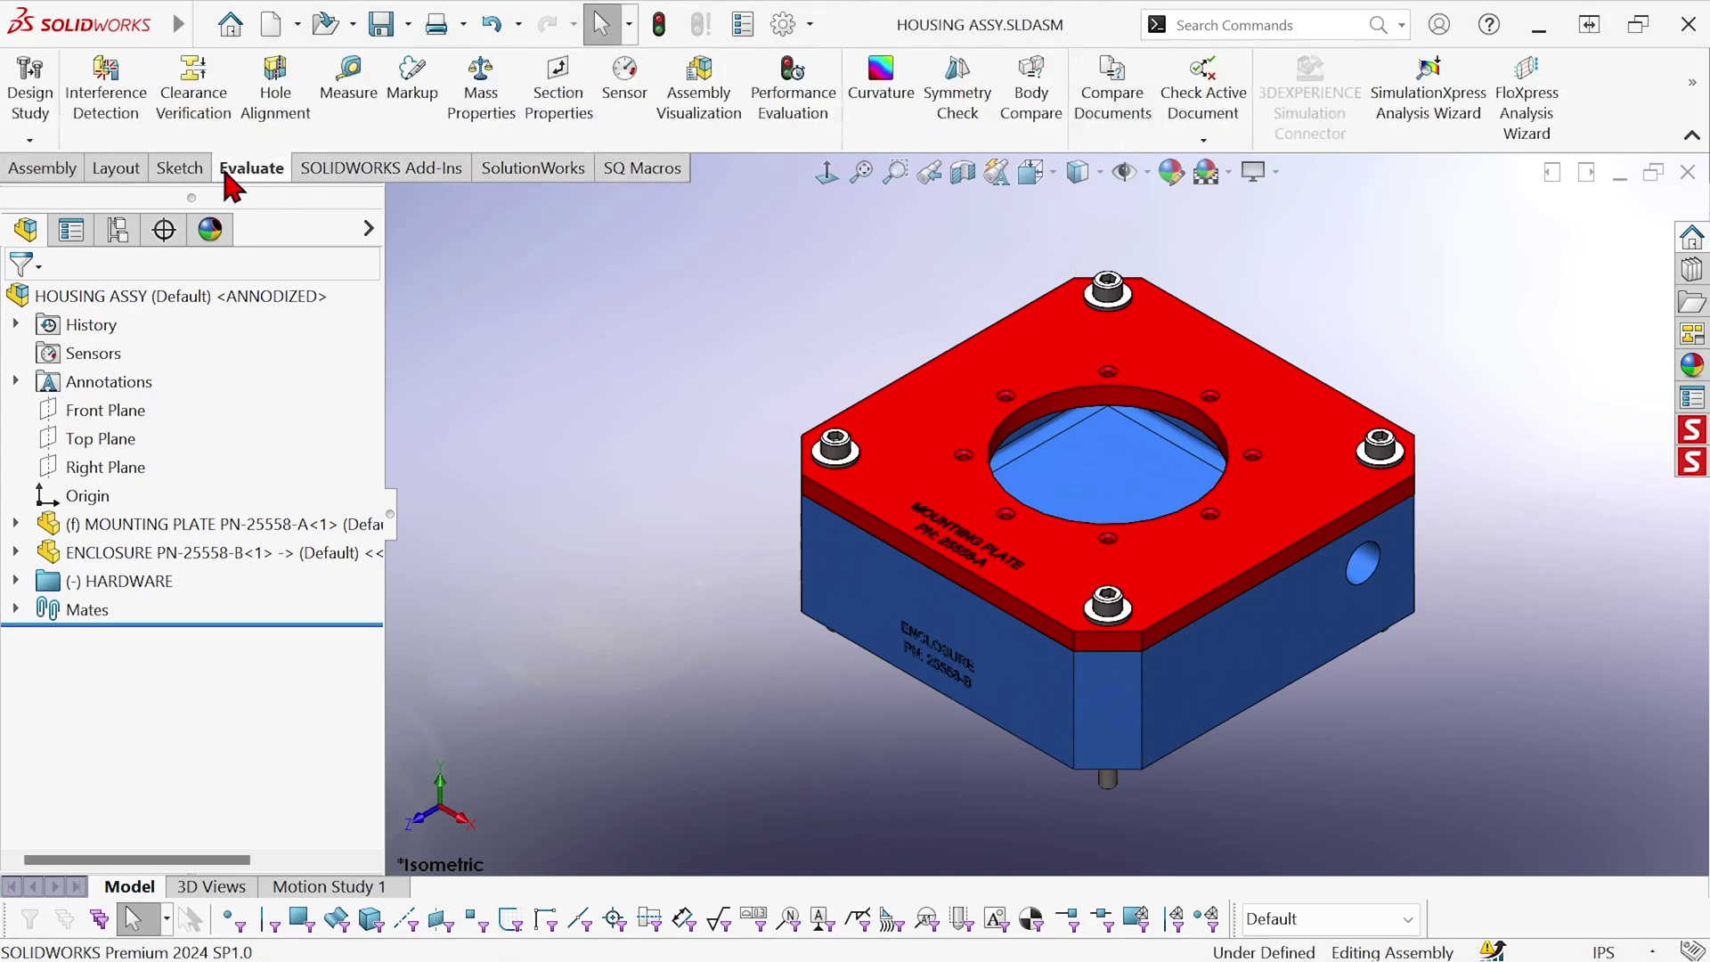
pyautogui.click(189, 27)
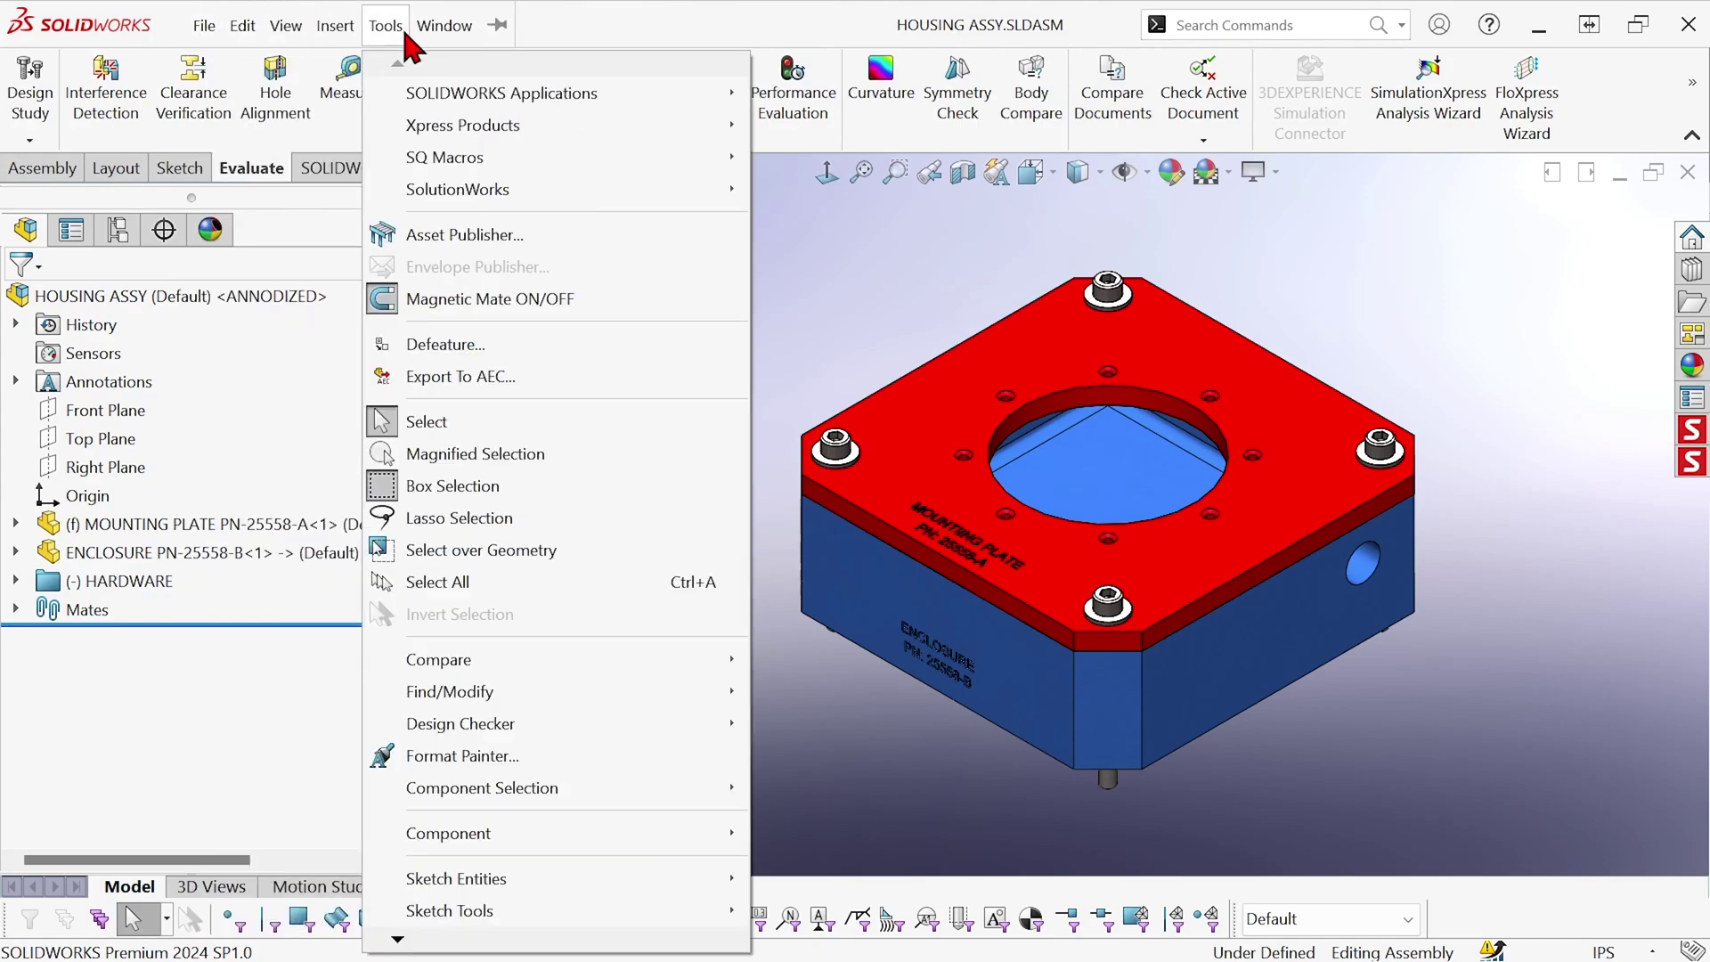
pyautogui.click(1243, 23)
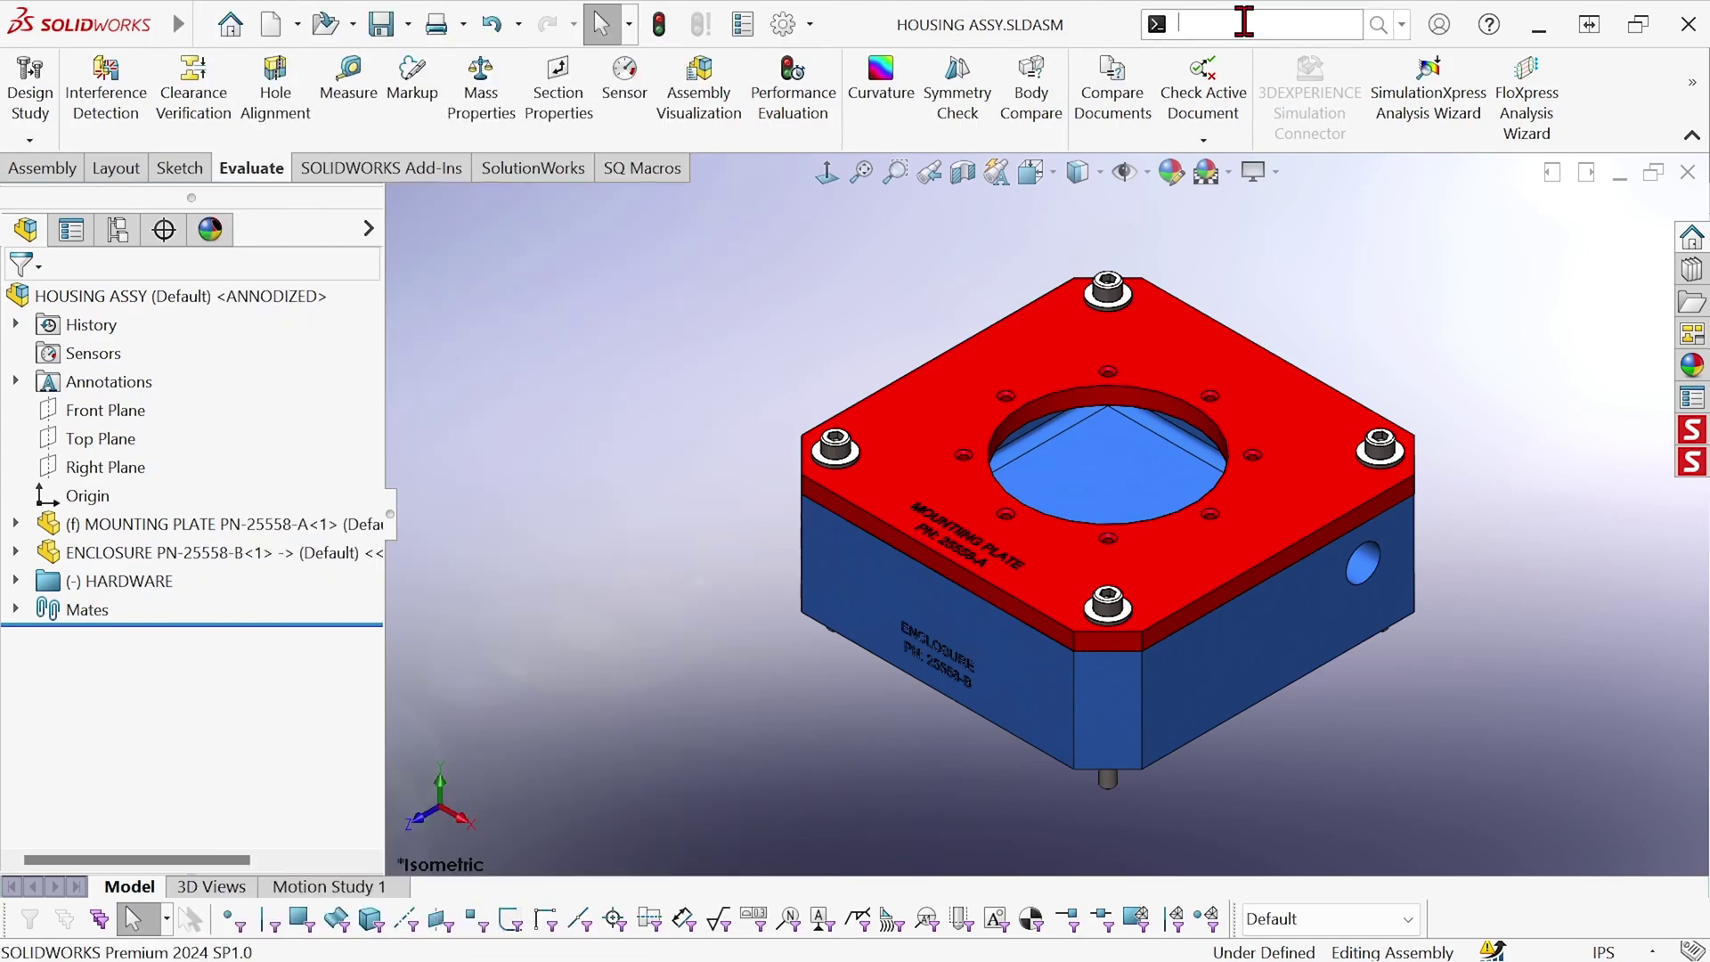
pyautogui.click(772, 351)
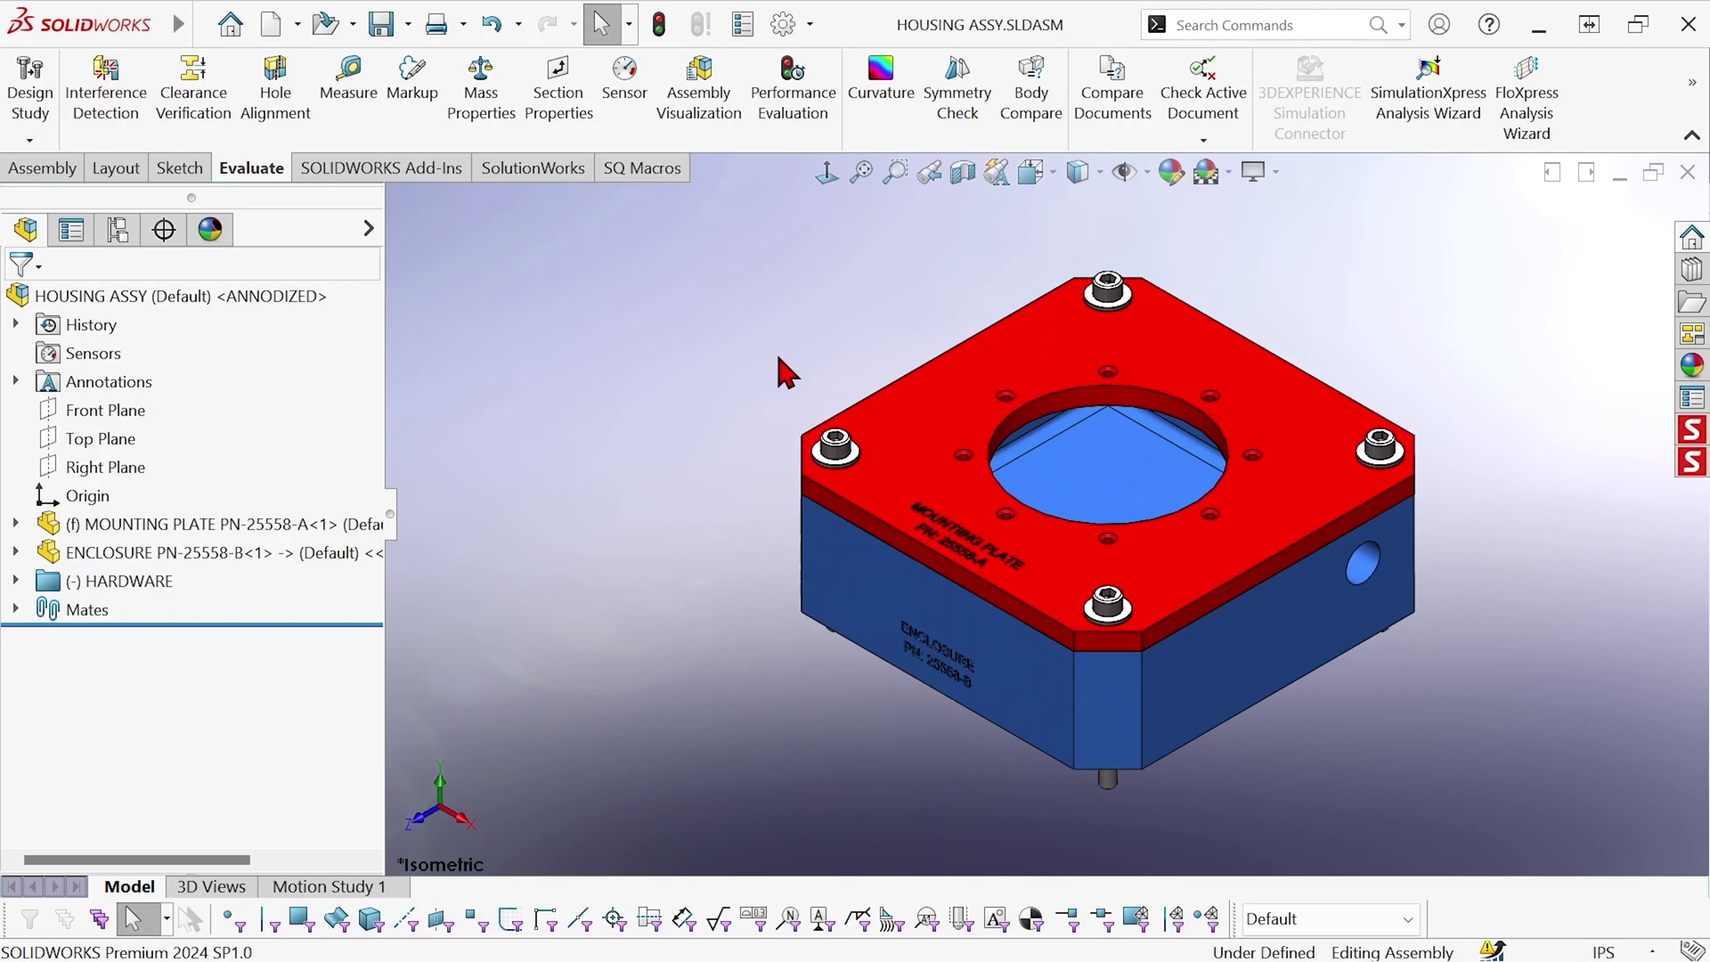
# Select the mounting plate and right-click its pop-up context toolbar to reach Customize.
pyautogui.click(897, 420)
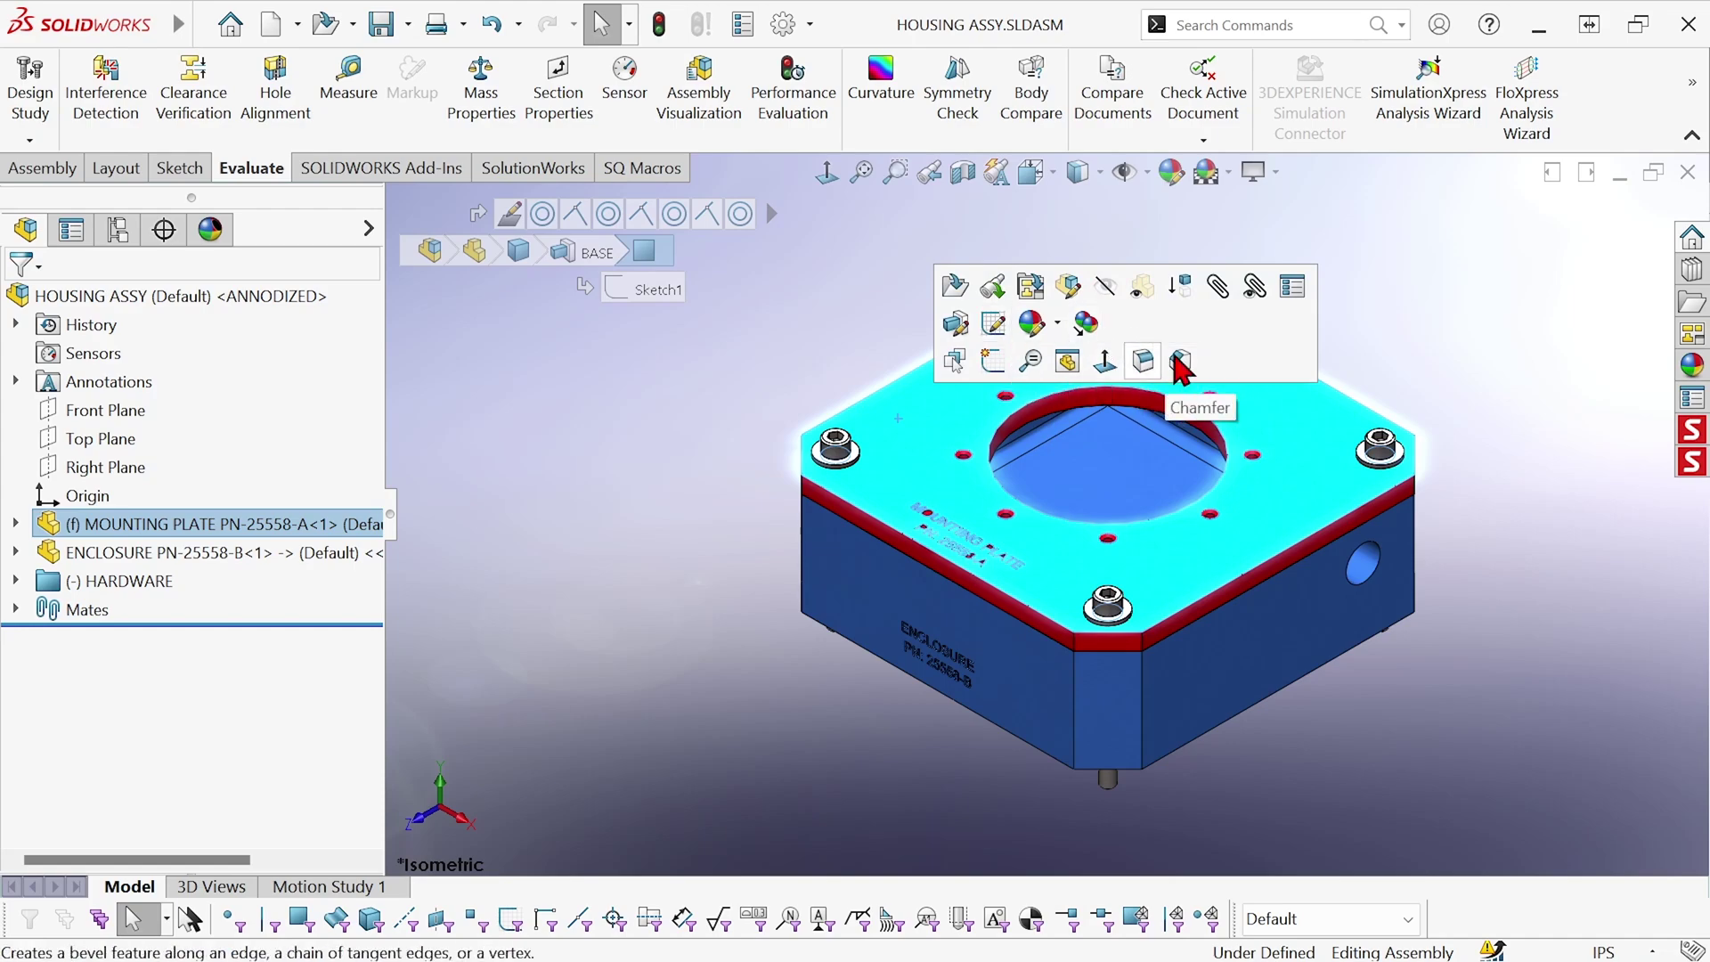
pyautogui.click(755, 431)
pyautogui.rightClick(754, 430)
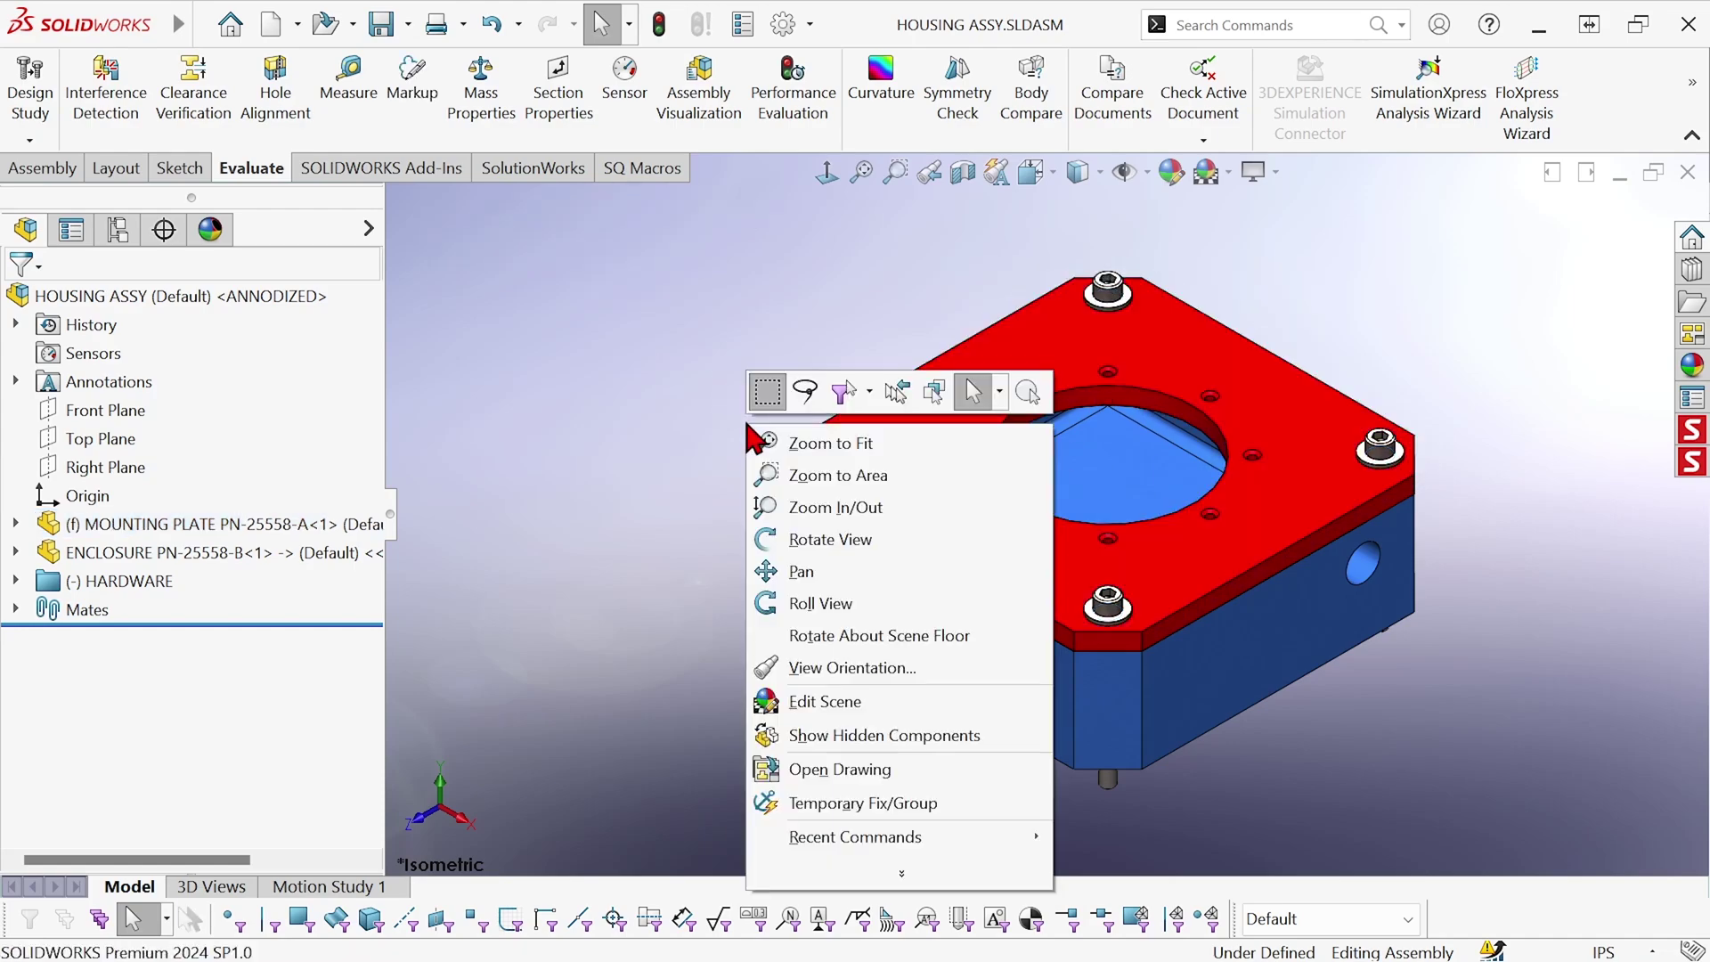
pyautogui.click(659, 406)
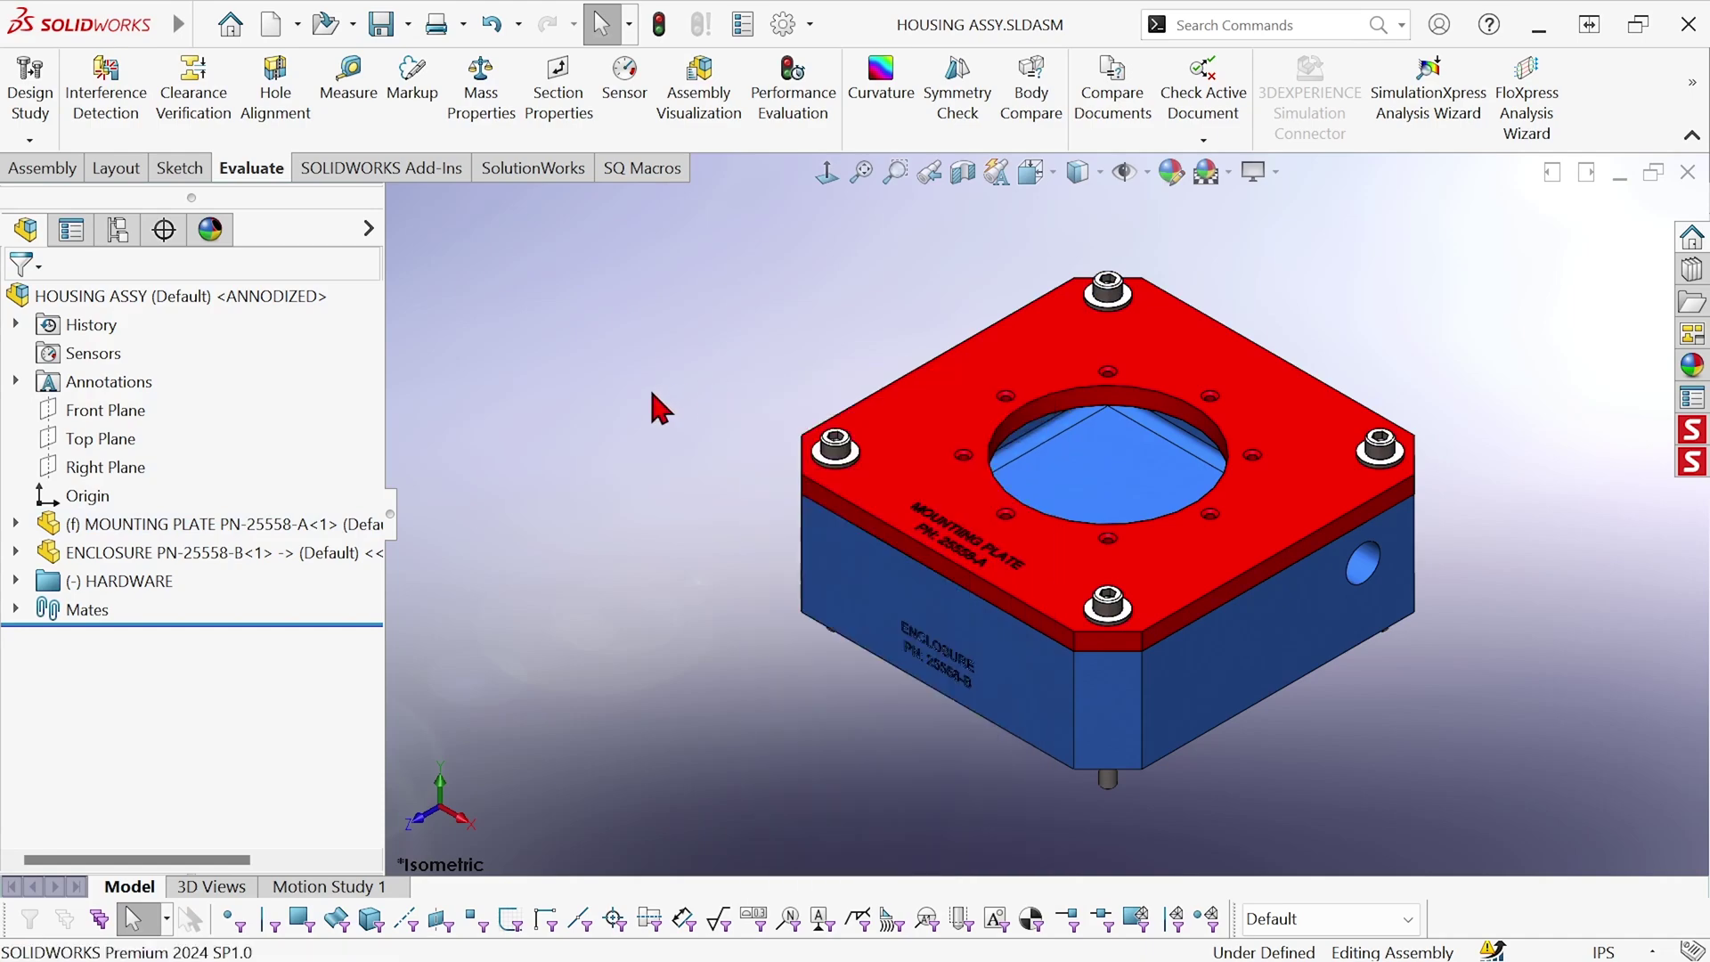
pyautogui.click(46, 561)
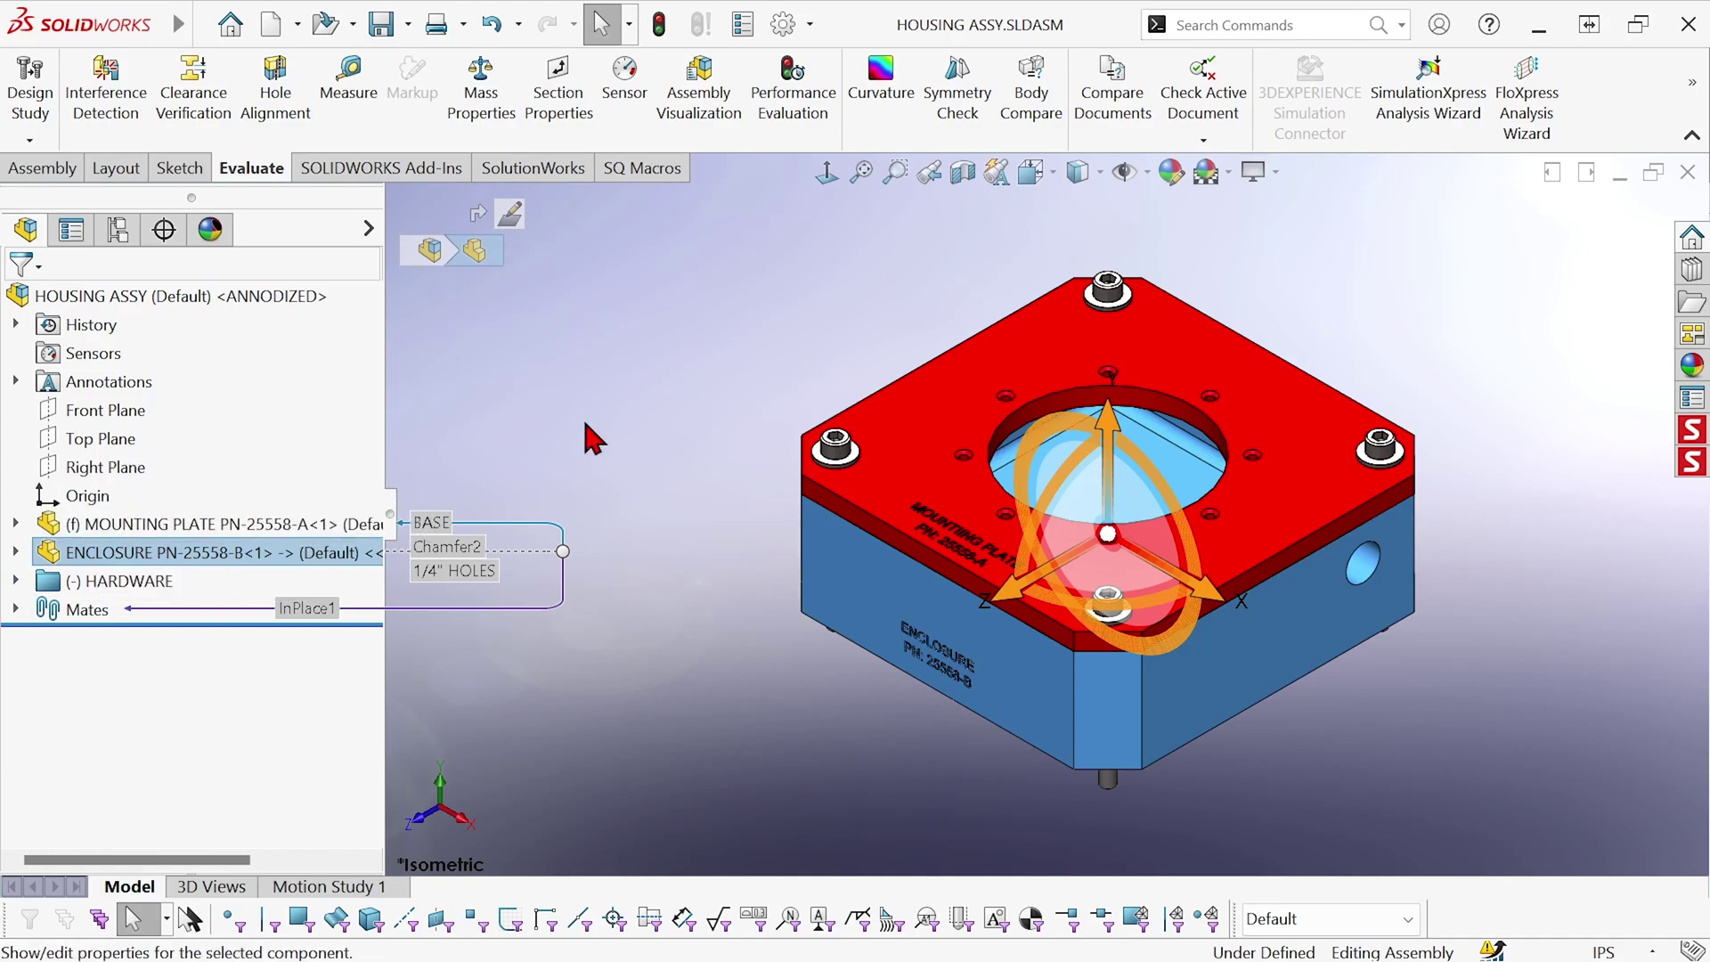
pyautogui.click(679, 381)
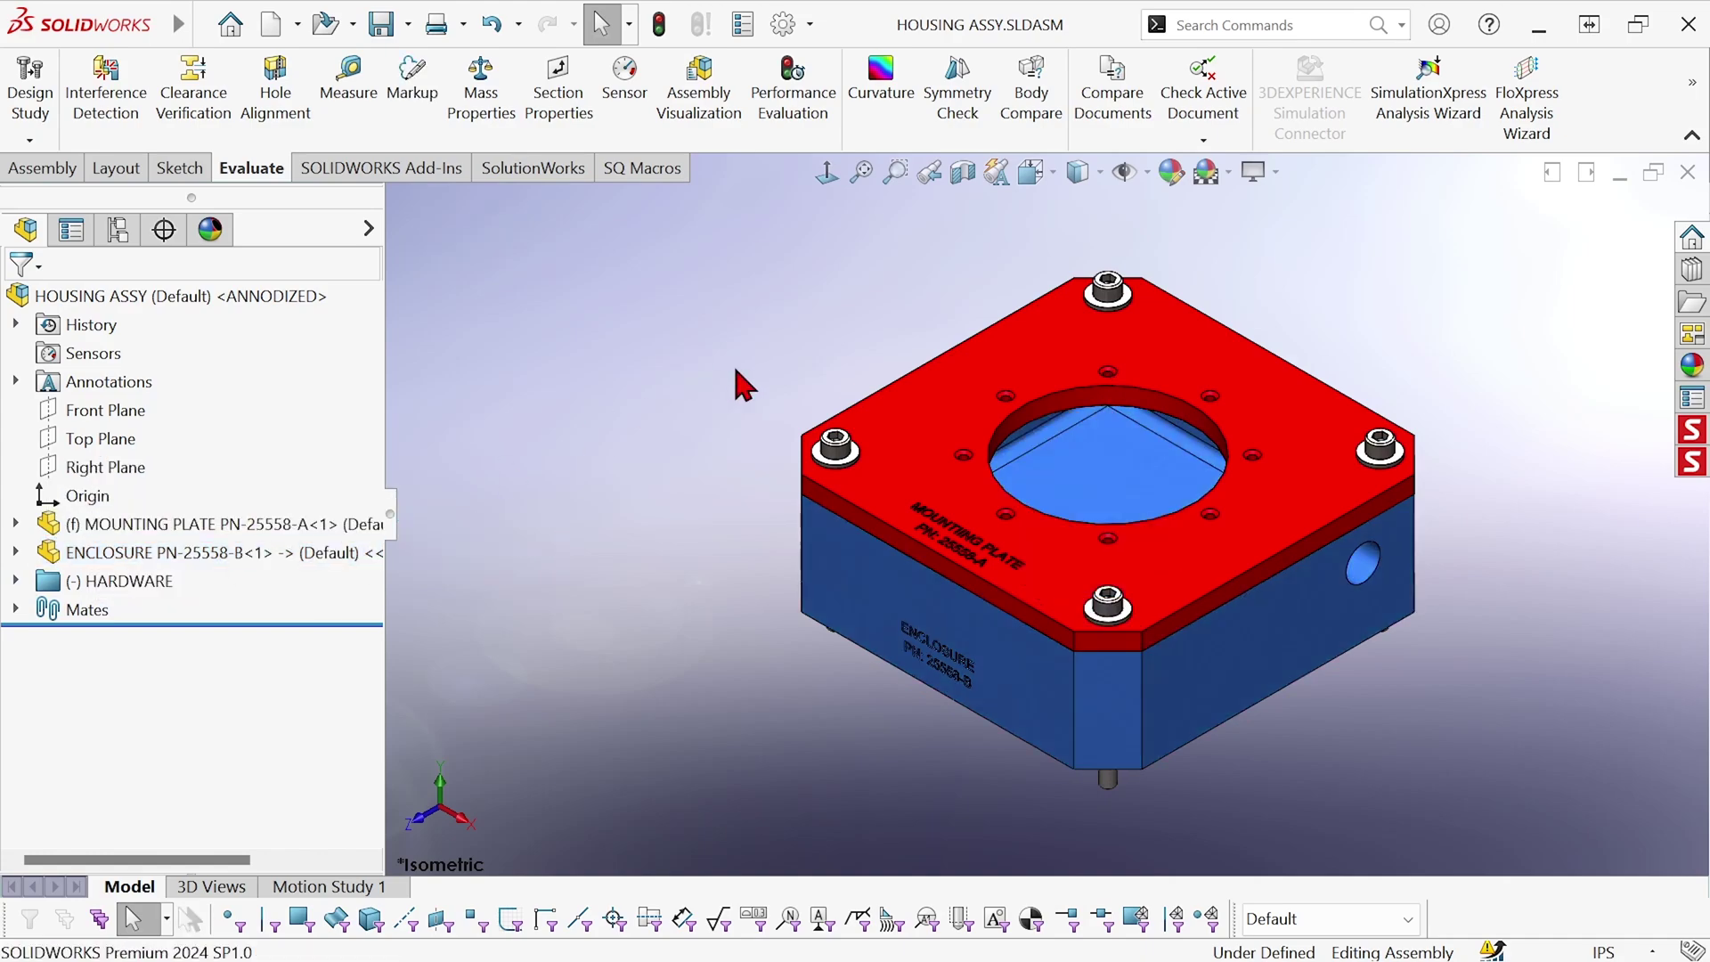
pyautogui.click(893, 423)
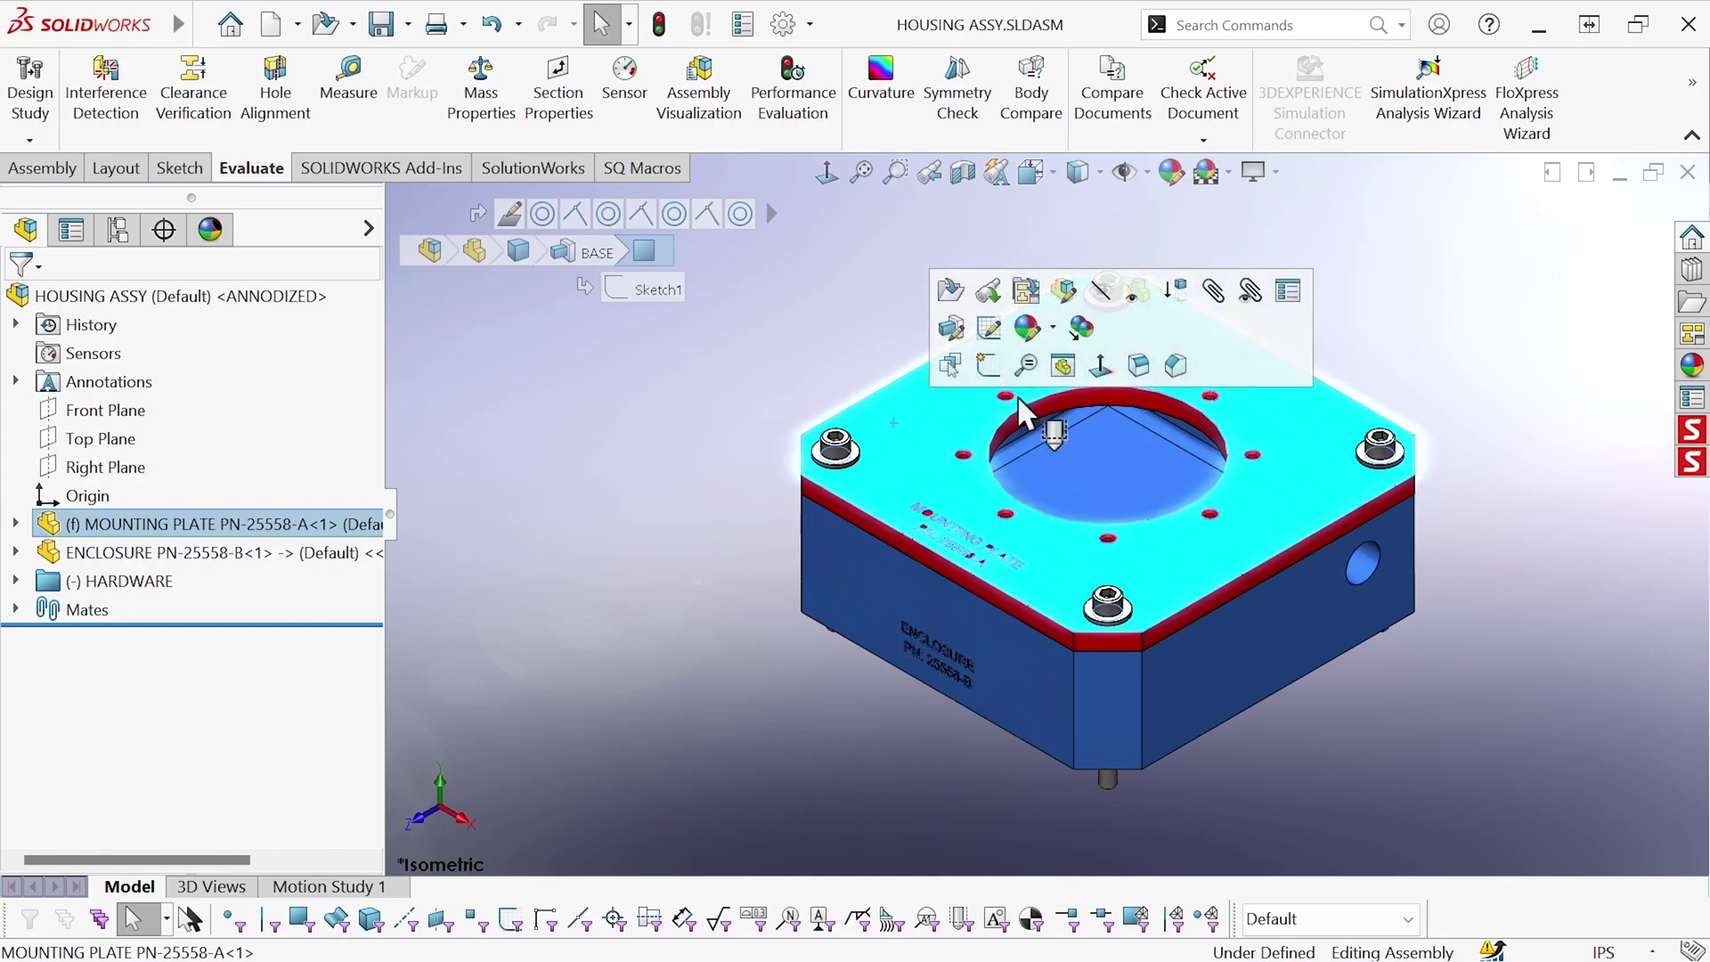
pyautogui.rightClick(1251, 346)
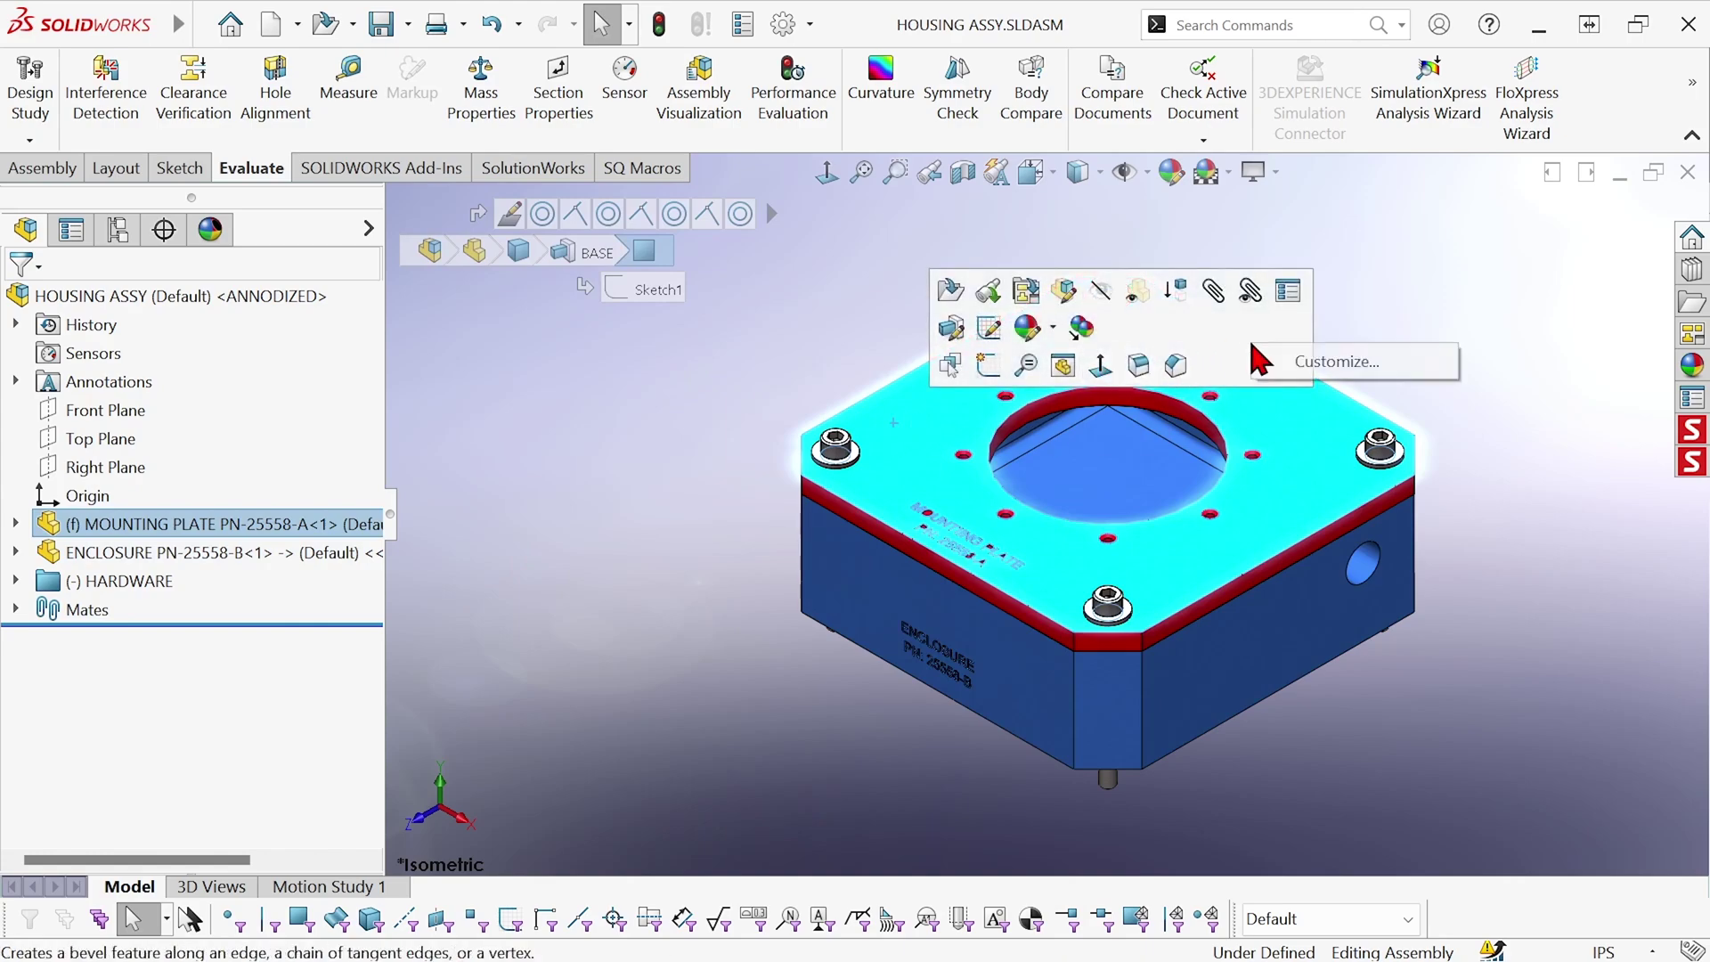
# Add Save, Undo, Rebuild and Options from the Standard commands to the graphics-area context toolbar.
pyautogui.click(1325, 365)
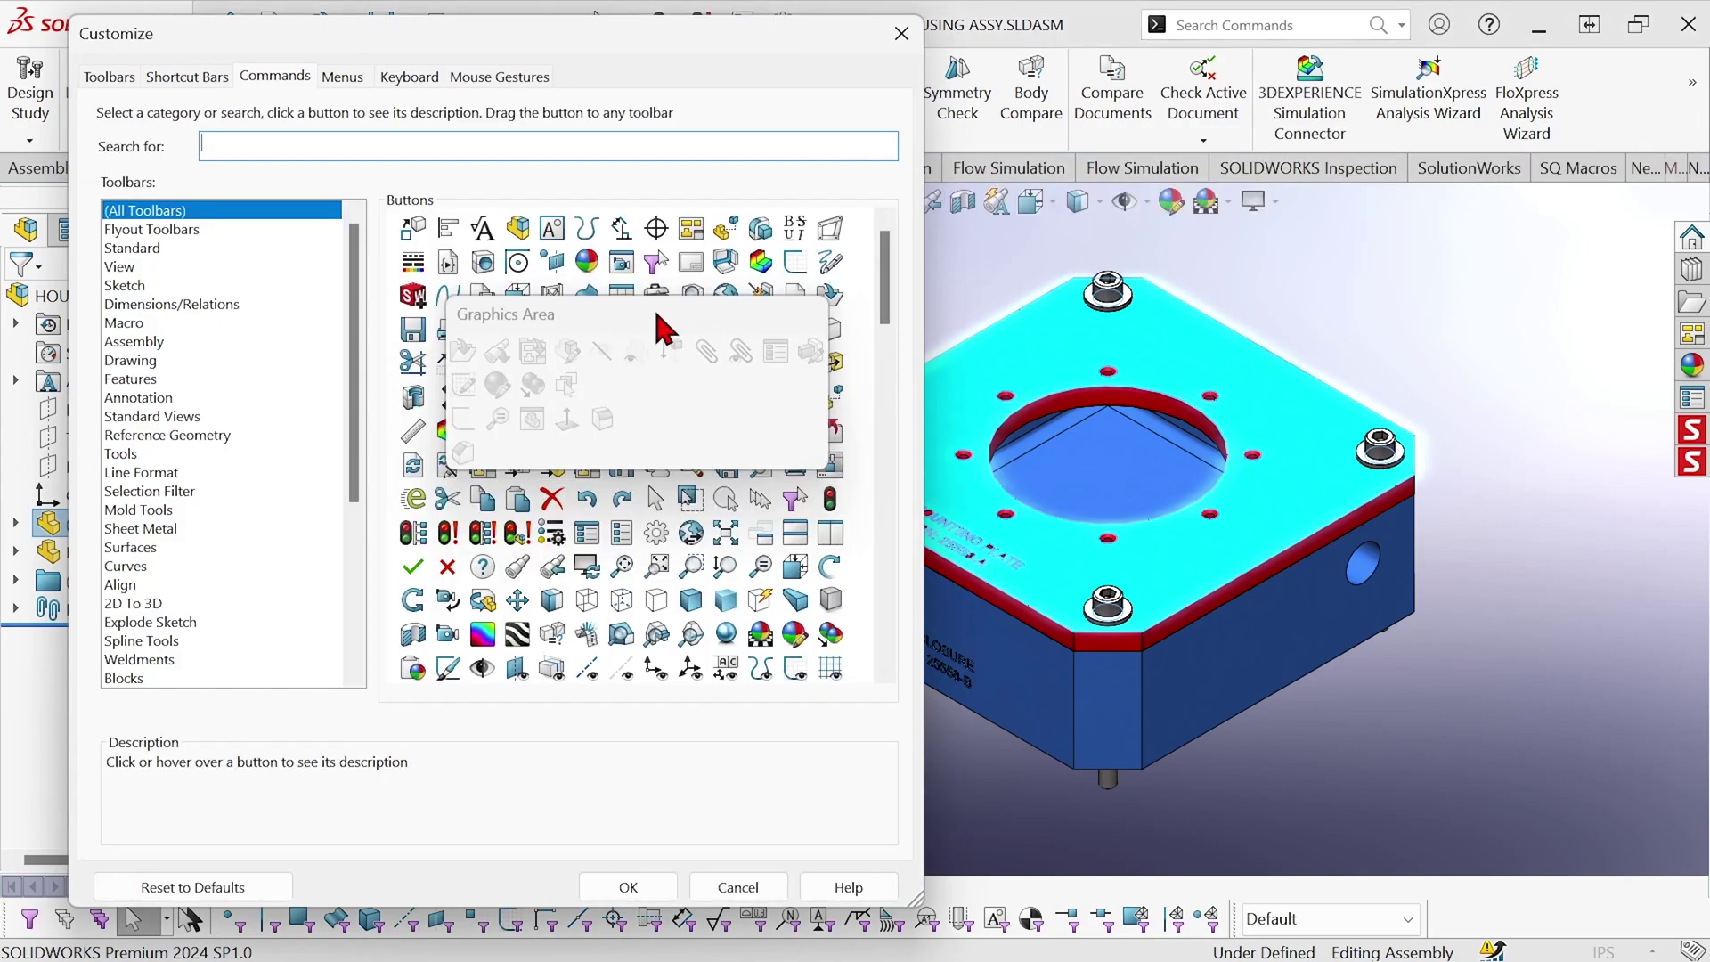
pyautogui.moveTo(663, 330); pyautogui.dragTo(1182, 281)
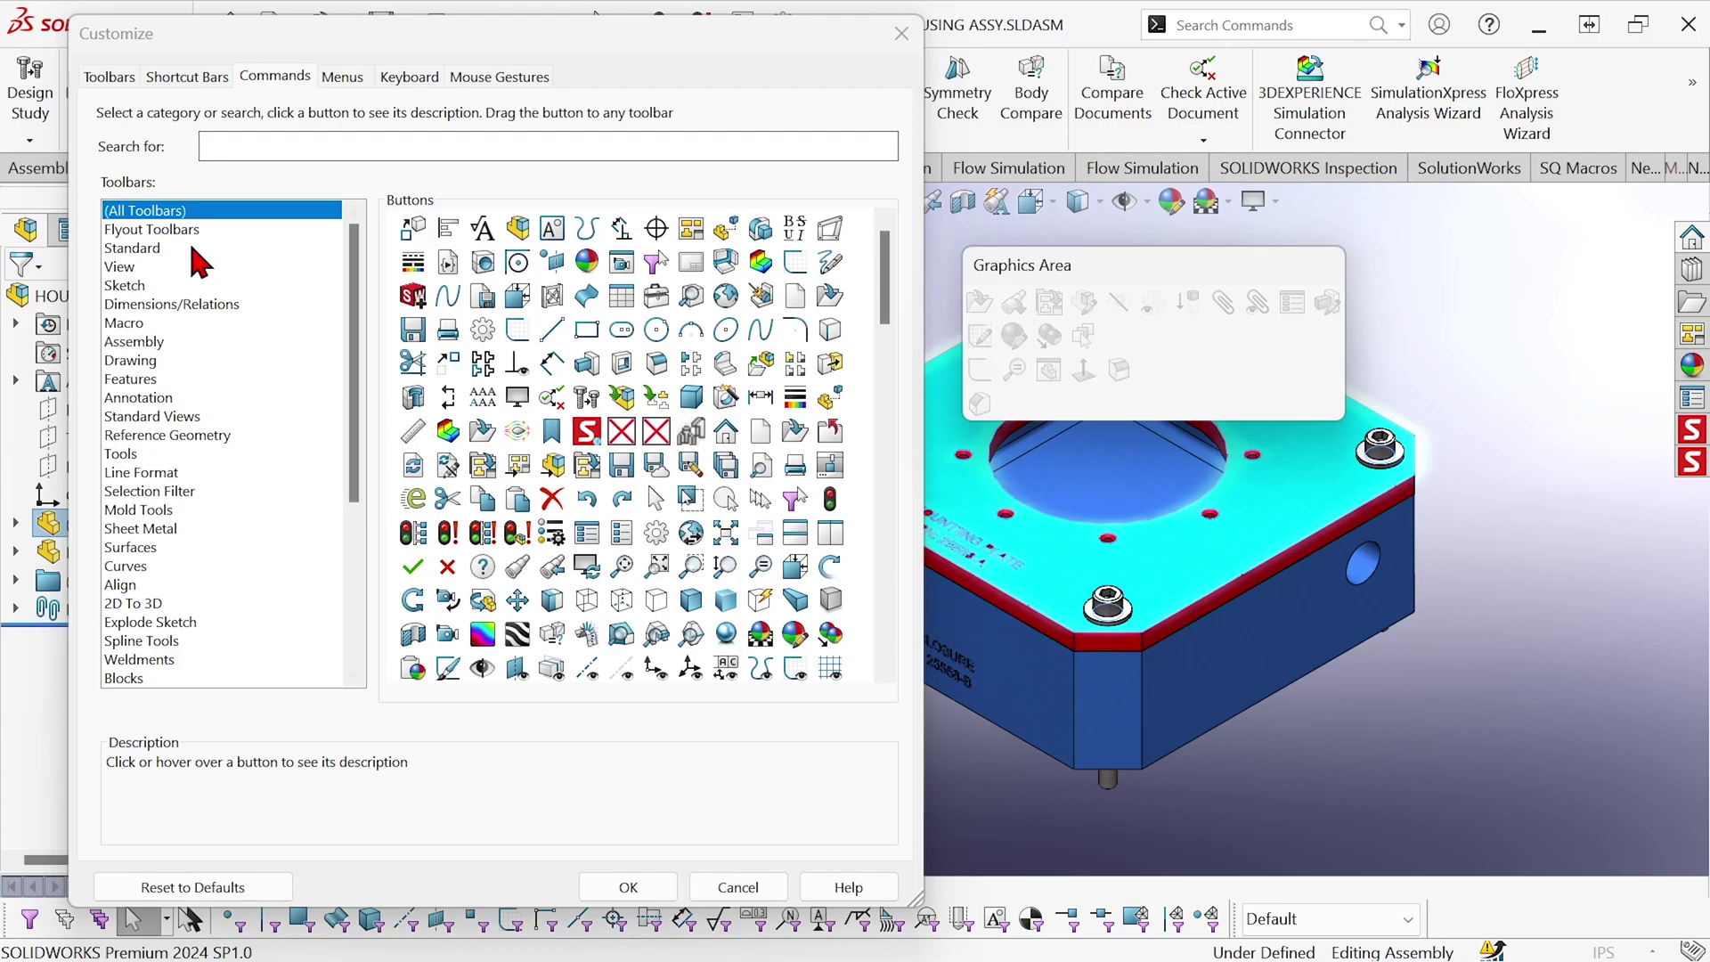
pyautogui.click(121, 249)
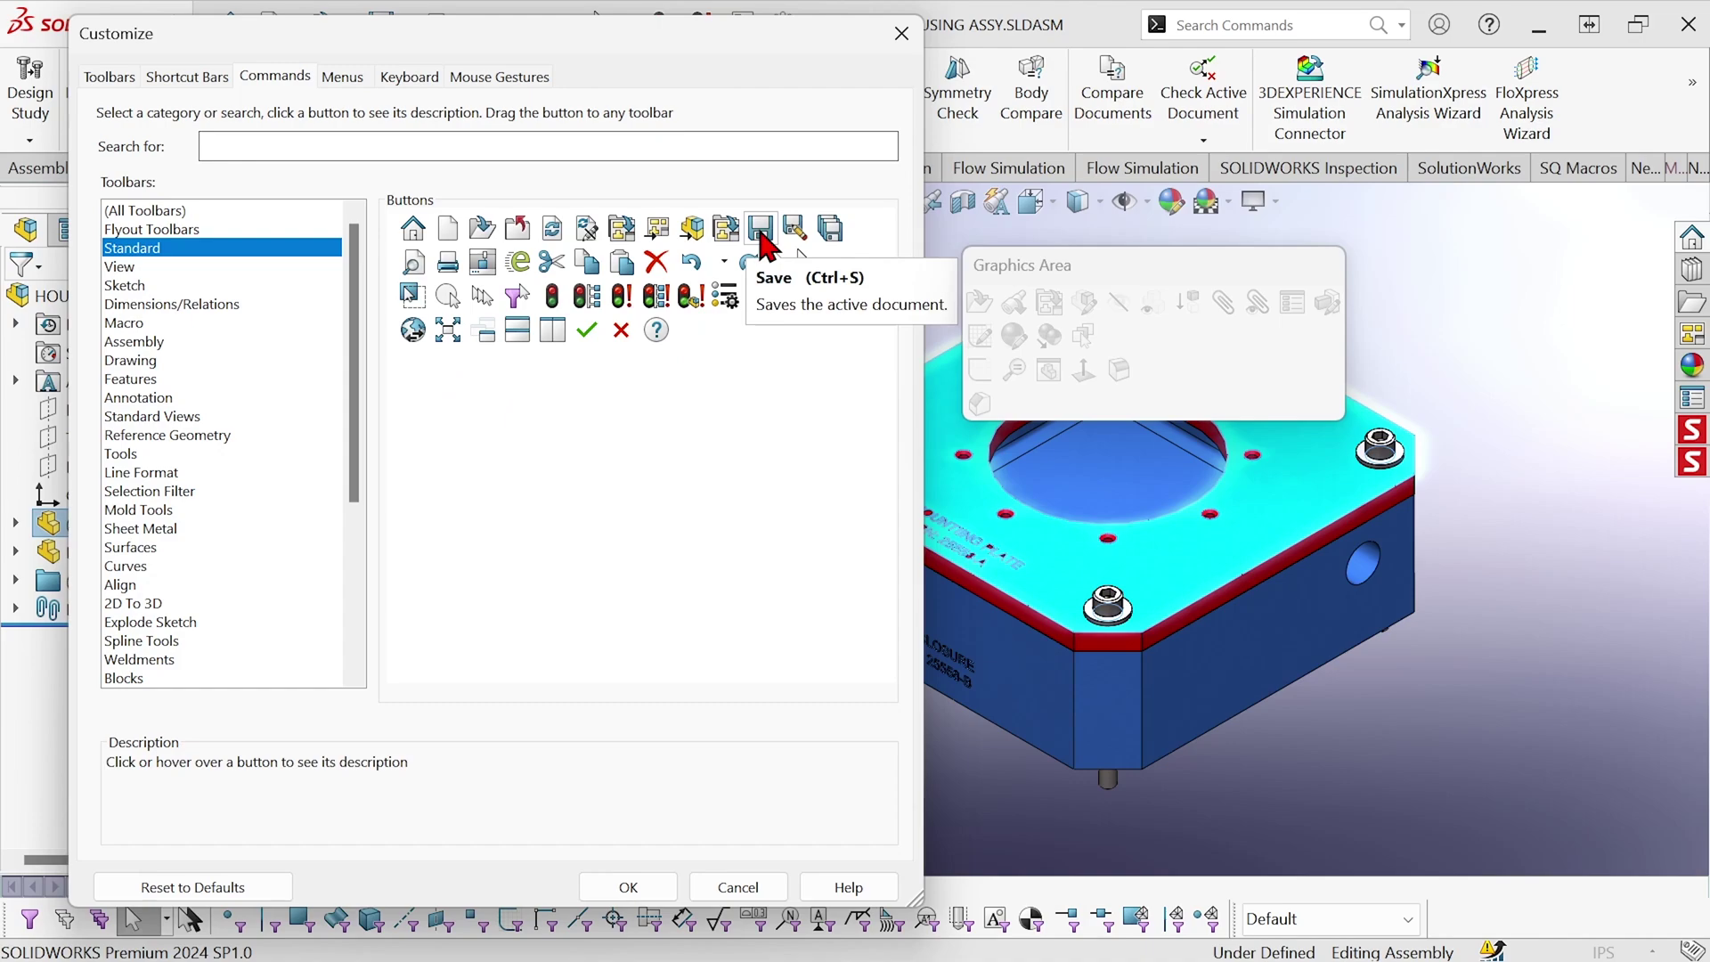
pyautogui.moveTo(763, 238); pyautogui.dragTo(1035, 420)
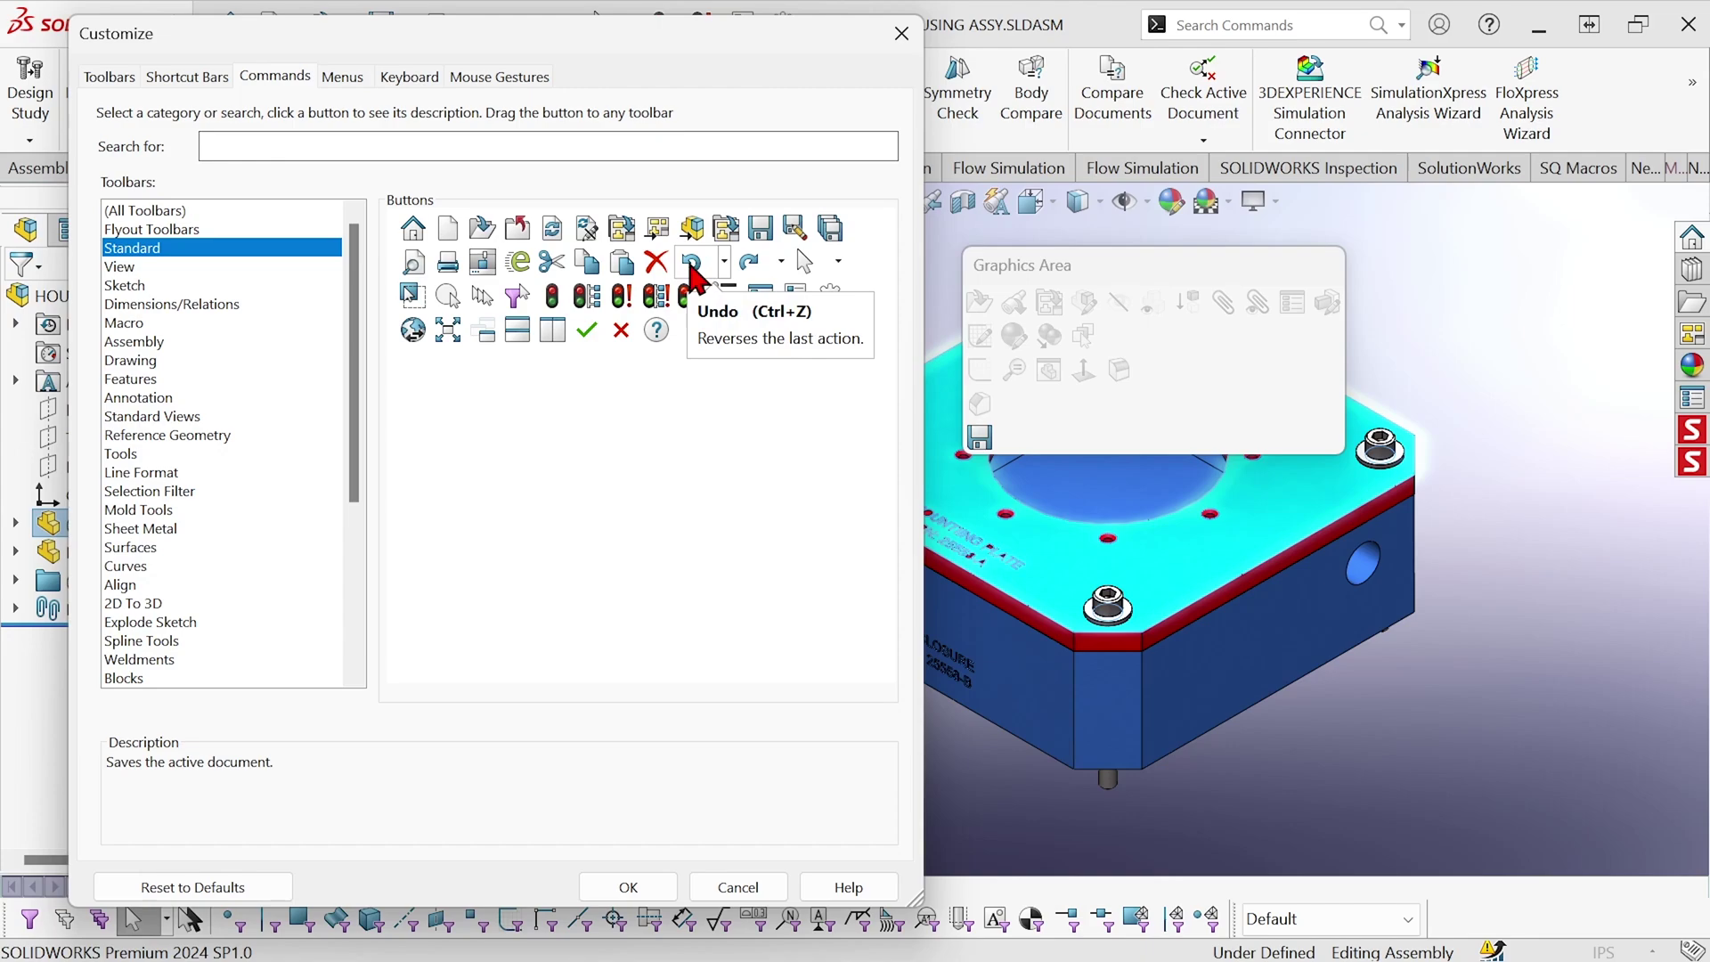
pyautogui.moveTo(690, 267); pyautogui.dragTo(1011, 440)
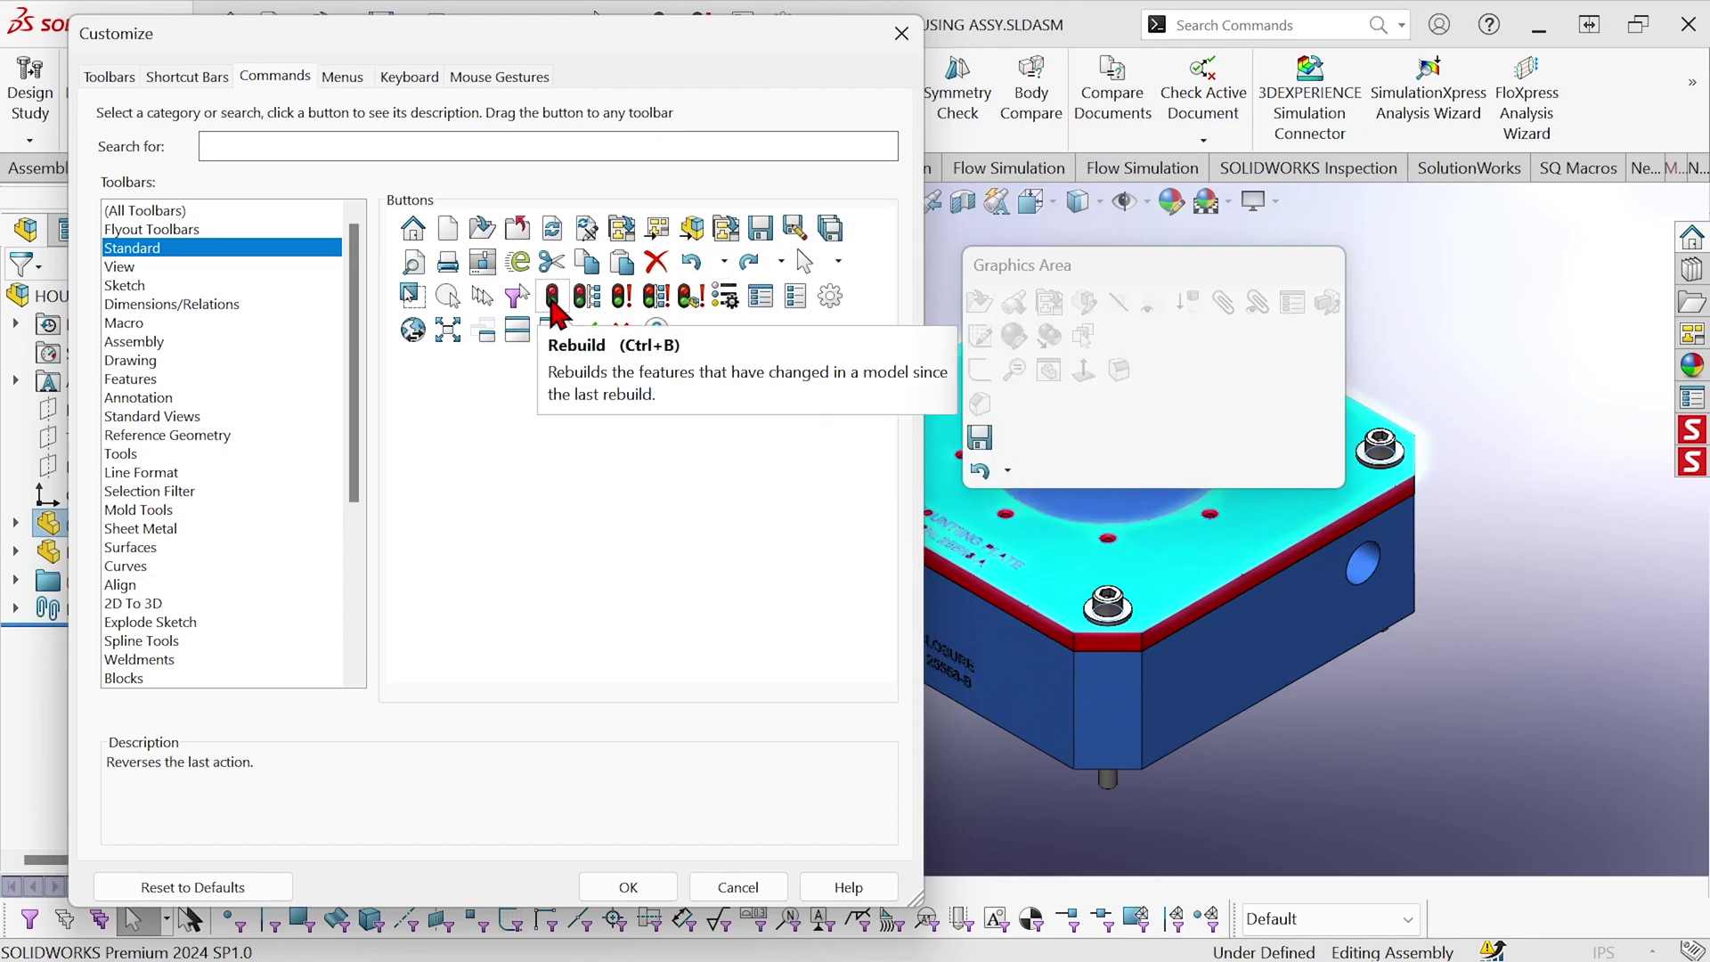
pyautogui.moveTo(554, 299); pyautogui.dragTo(1051, 494)
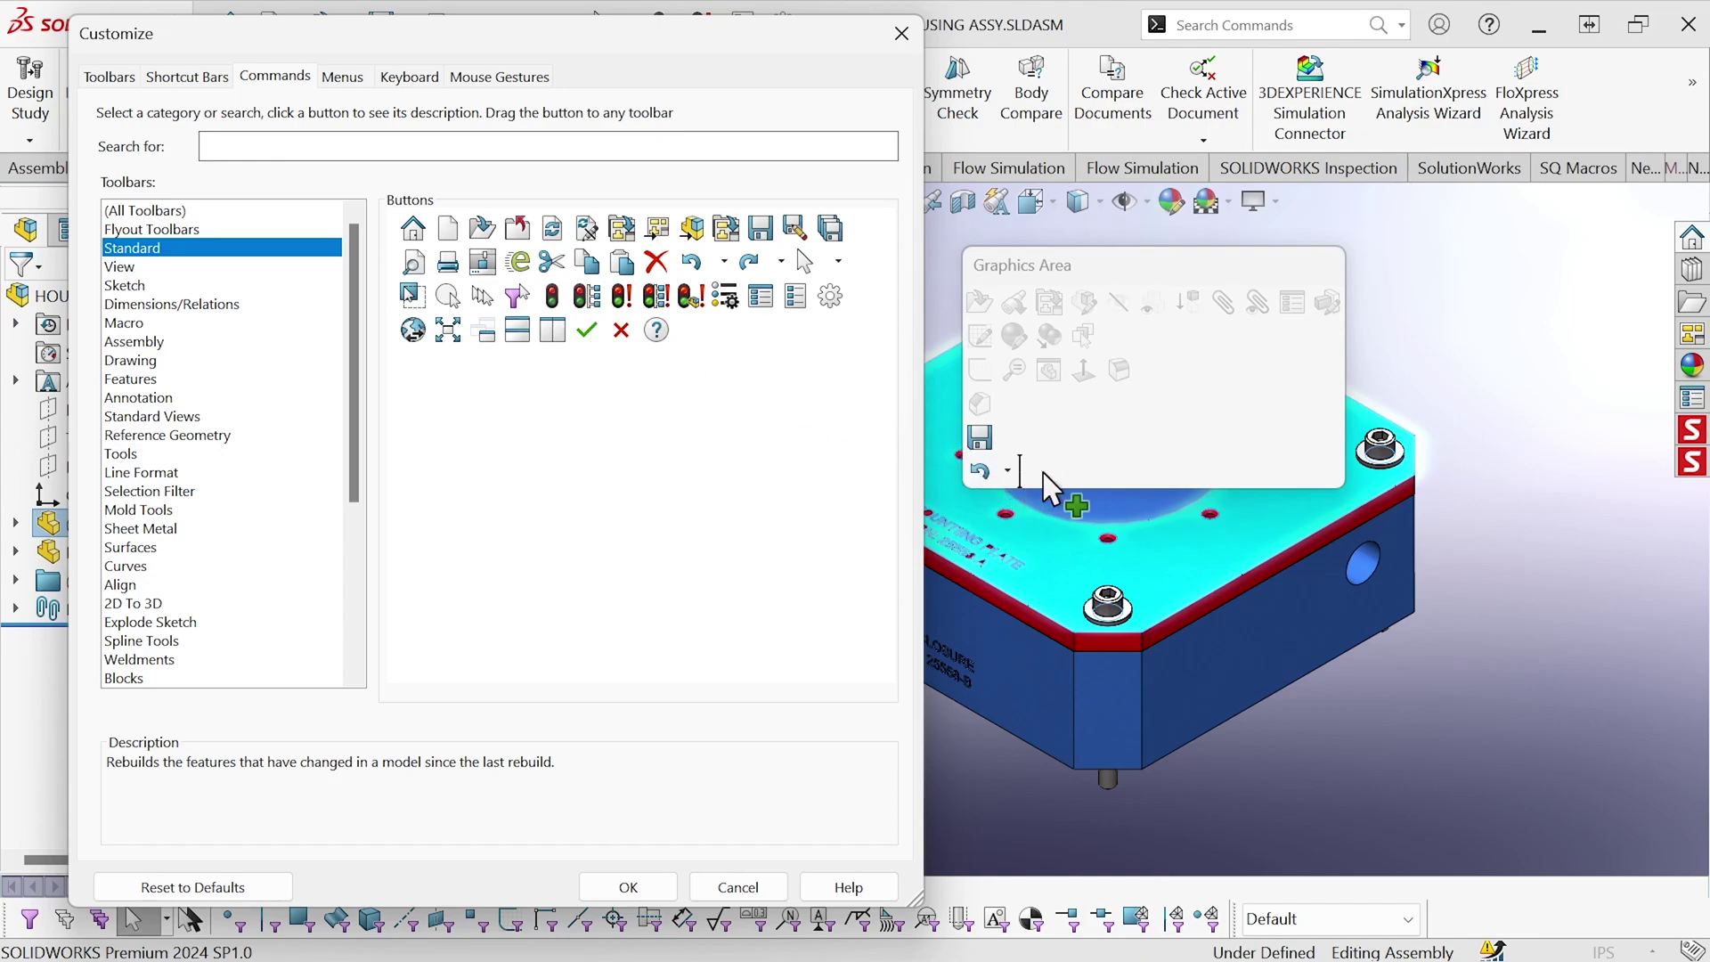
pyautogui.moveTo(829, 296); pyautogui.dragTo(1031, 510)
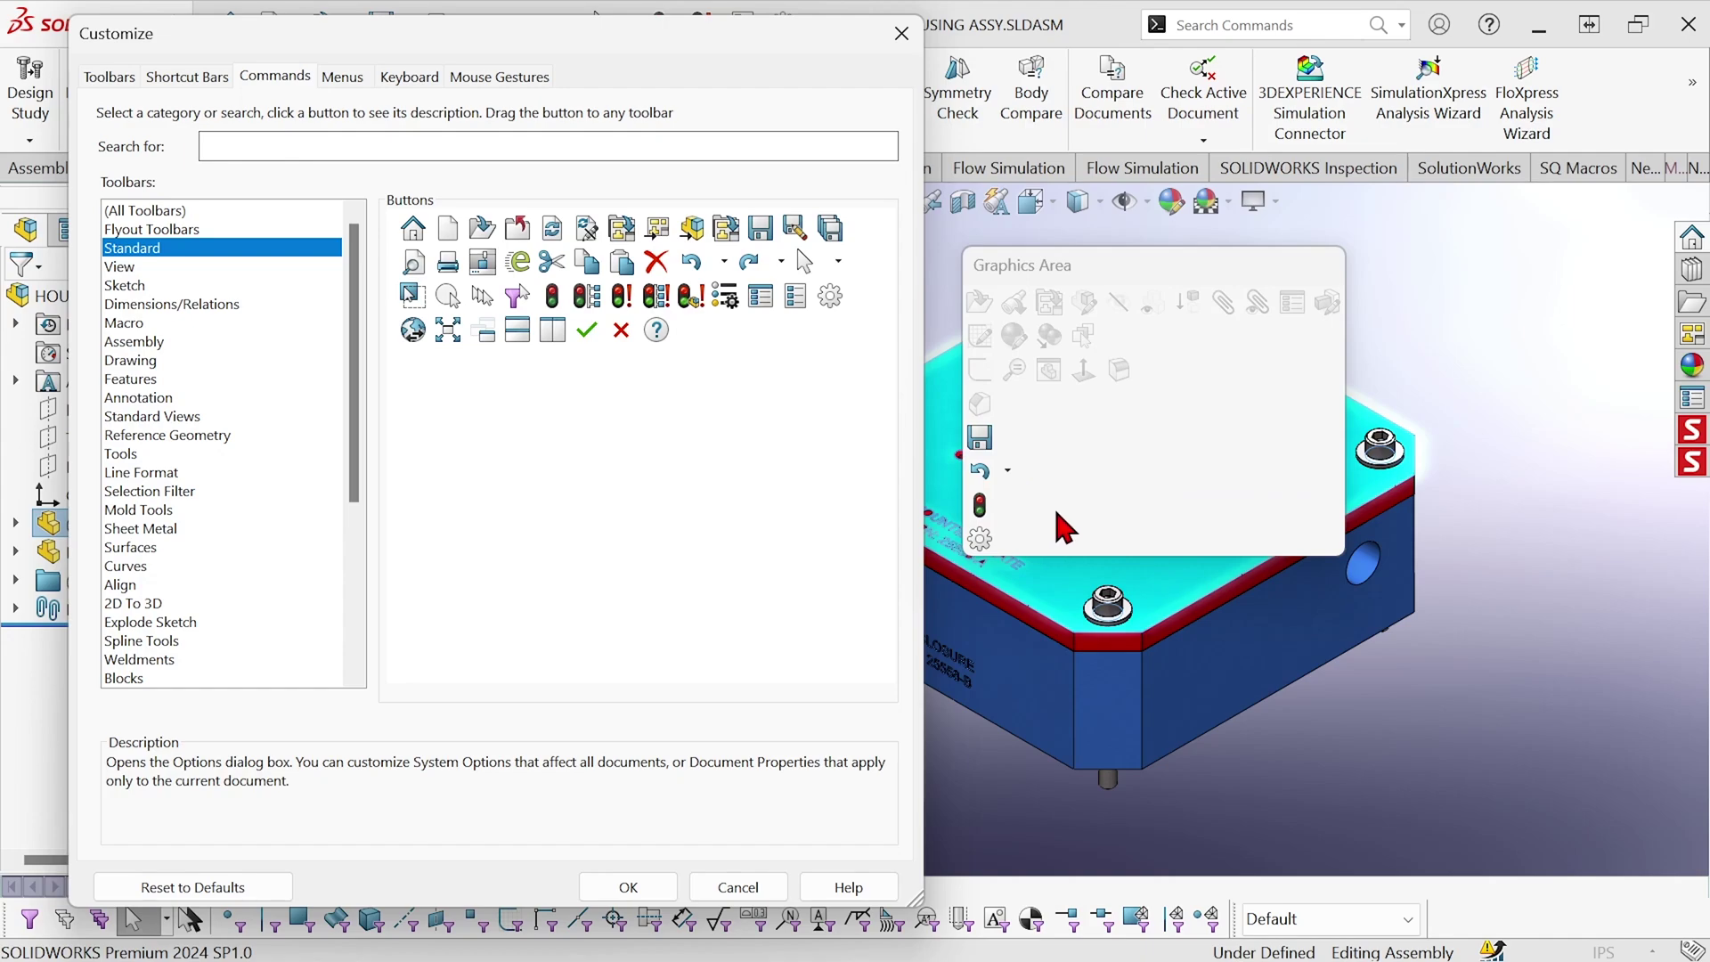
# Arrange the new buttons into one row beside Save and accept the customization.
pyautogui.click(979, 472)
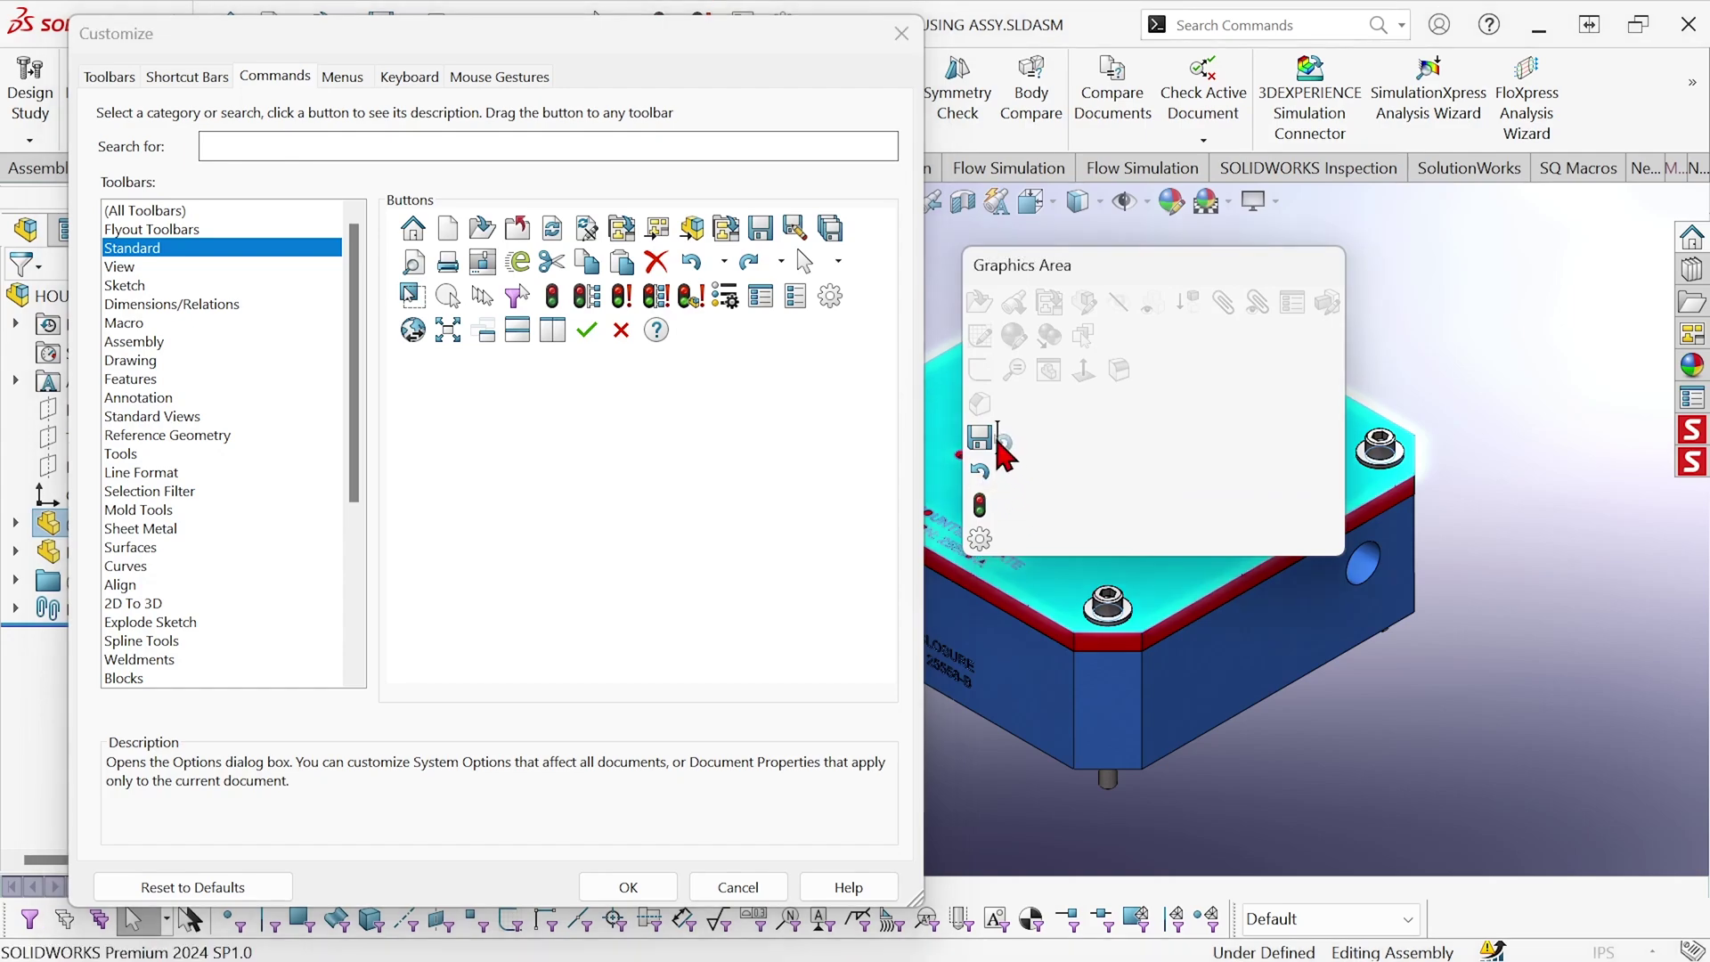
pyautogui.moveTo(983, 492); pyautogui.dragTo(986, 456)
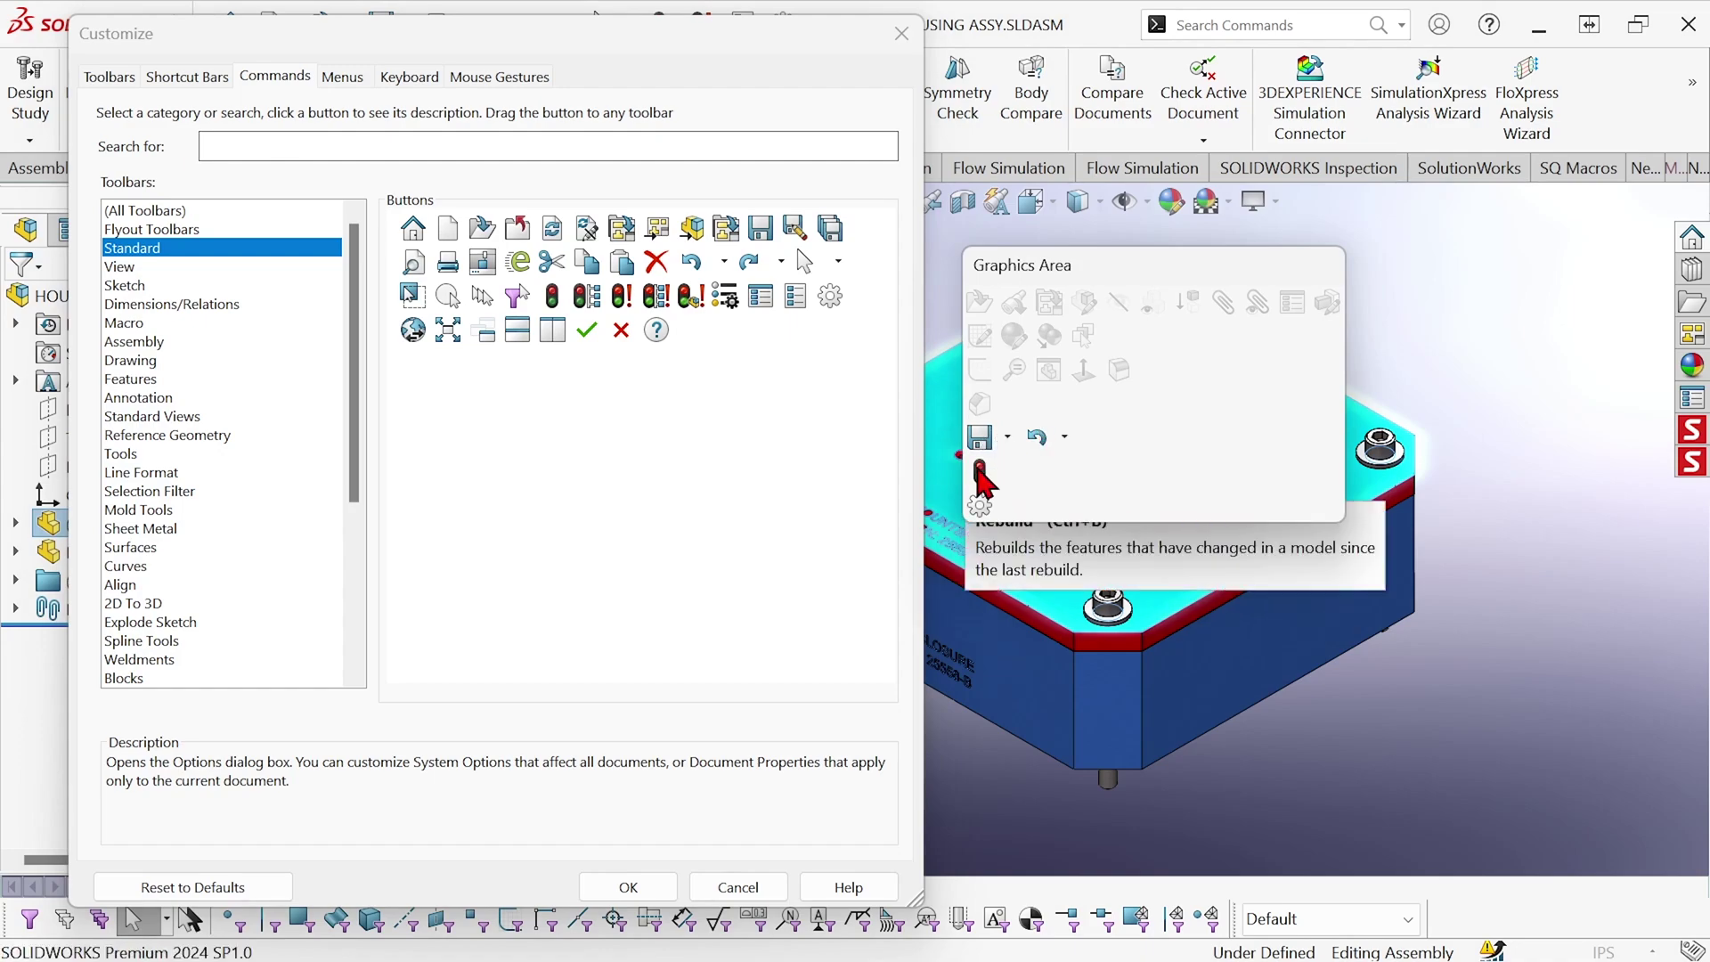
pyautogui.moveTo(980, 472)
pyautogui.mouseDown()
pyautogui.moveTo(1028, 485)
pyautogui.moveTo(1072, 438)
pyautogui.mouseUp()
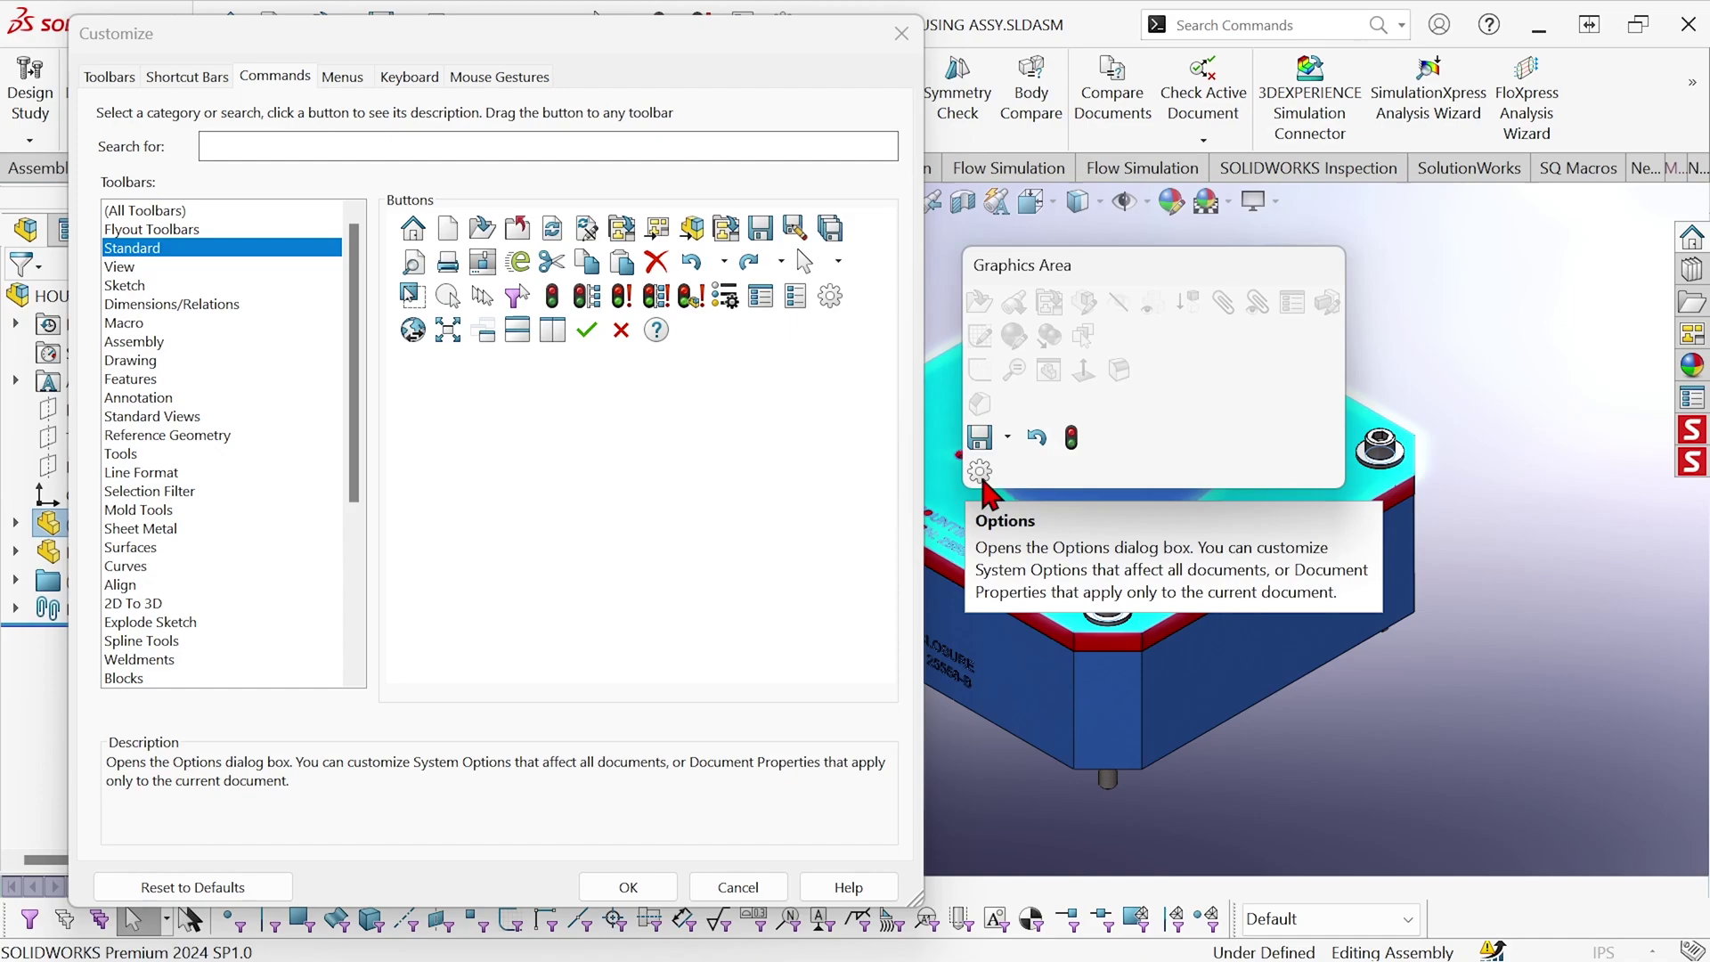
pyautogui.moveTo(994, 479); pyautogui.dragTo(1090, 450)
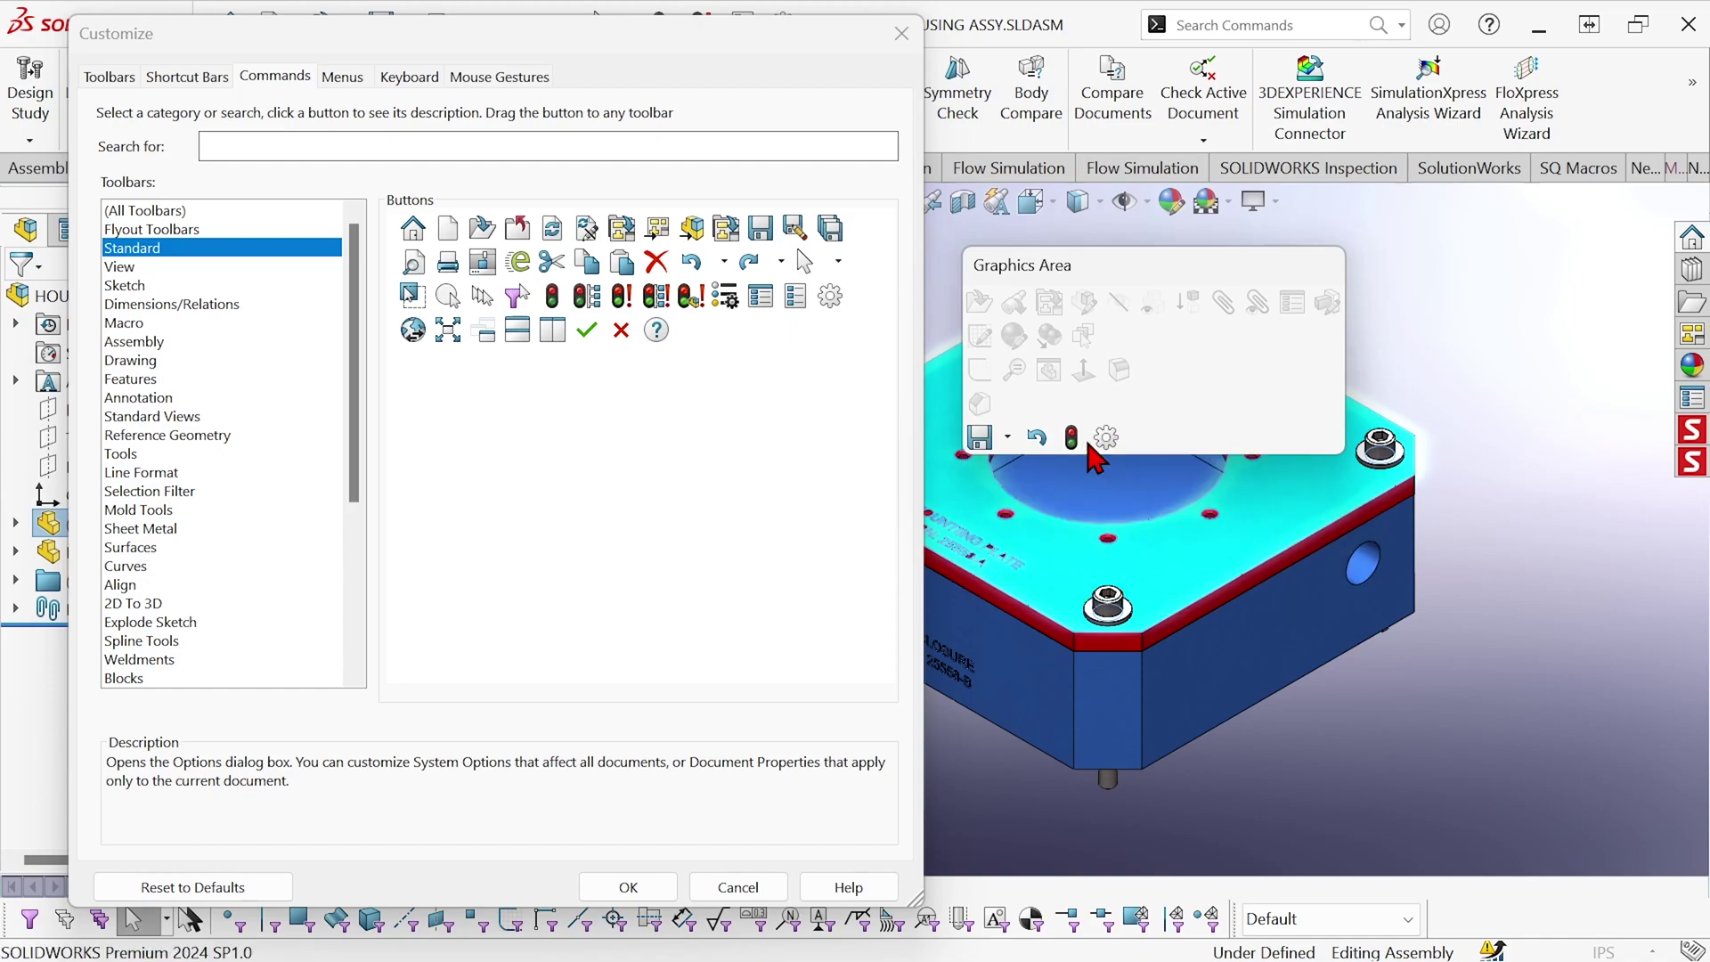
pyautogui.click(629, 887)
# Change the enclosure's 1.500in depth dimension to 2 and rebuild the model.
pyautogui.click(649, 488)
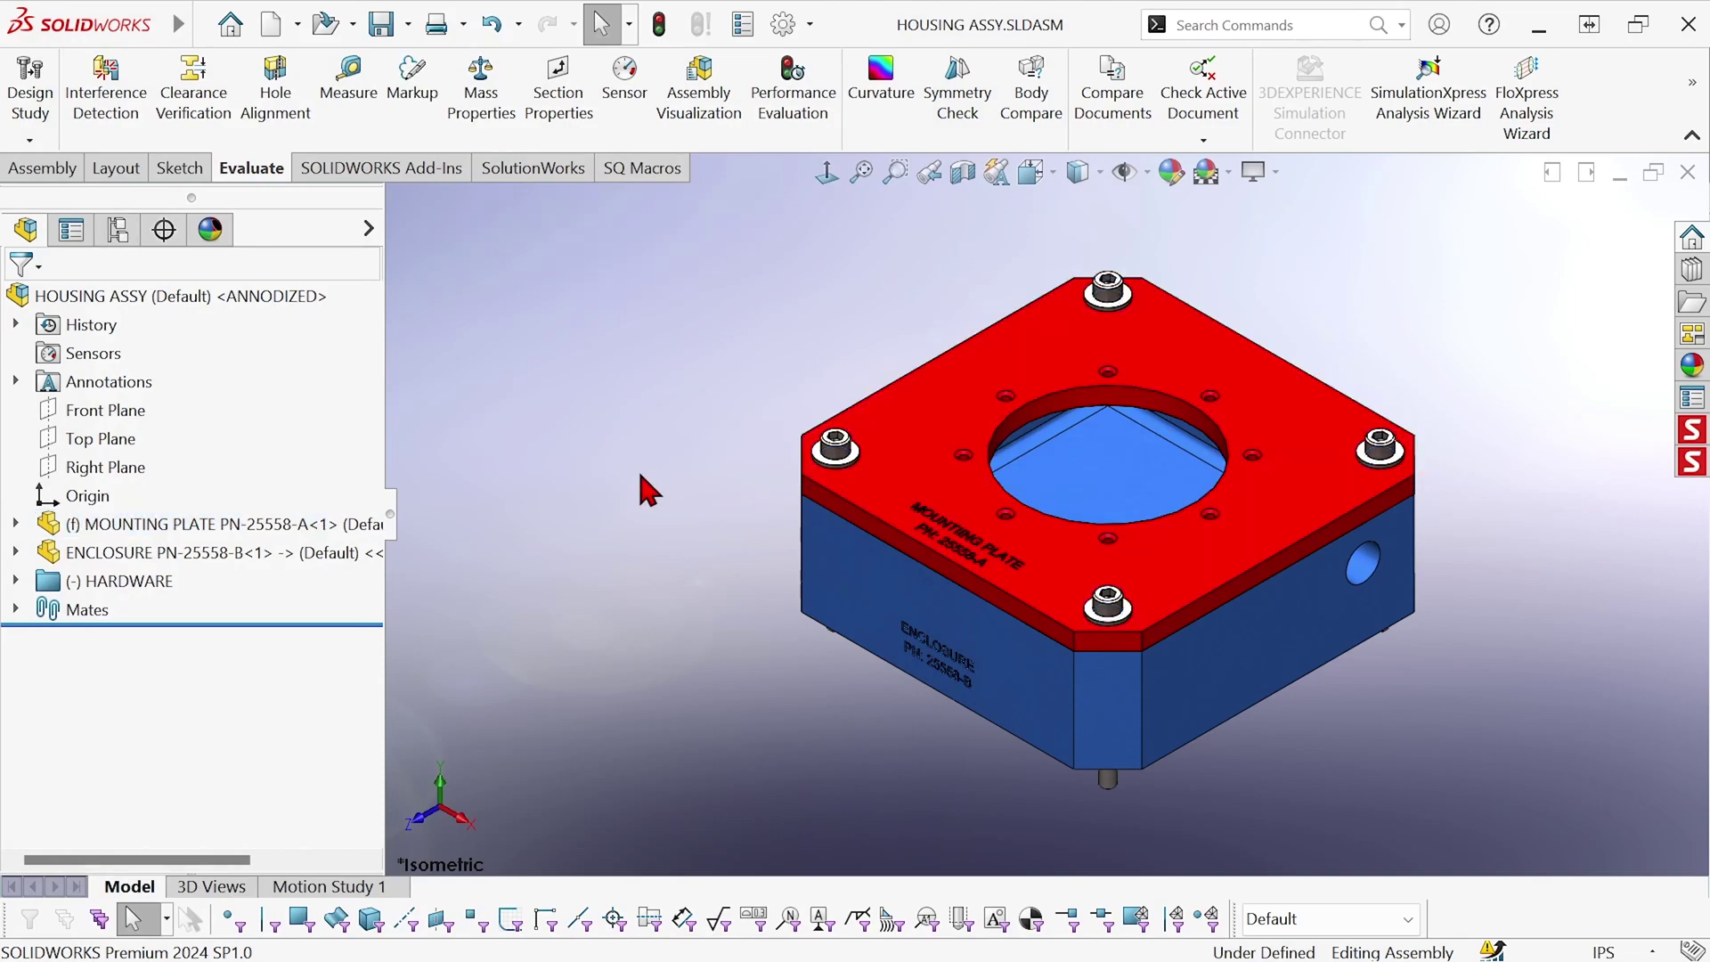
pyautogui.click(835, 554)
pyautogui.doubleClick(768, 495)
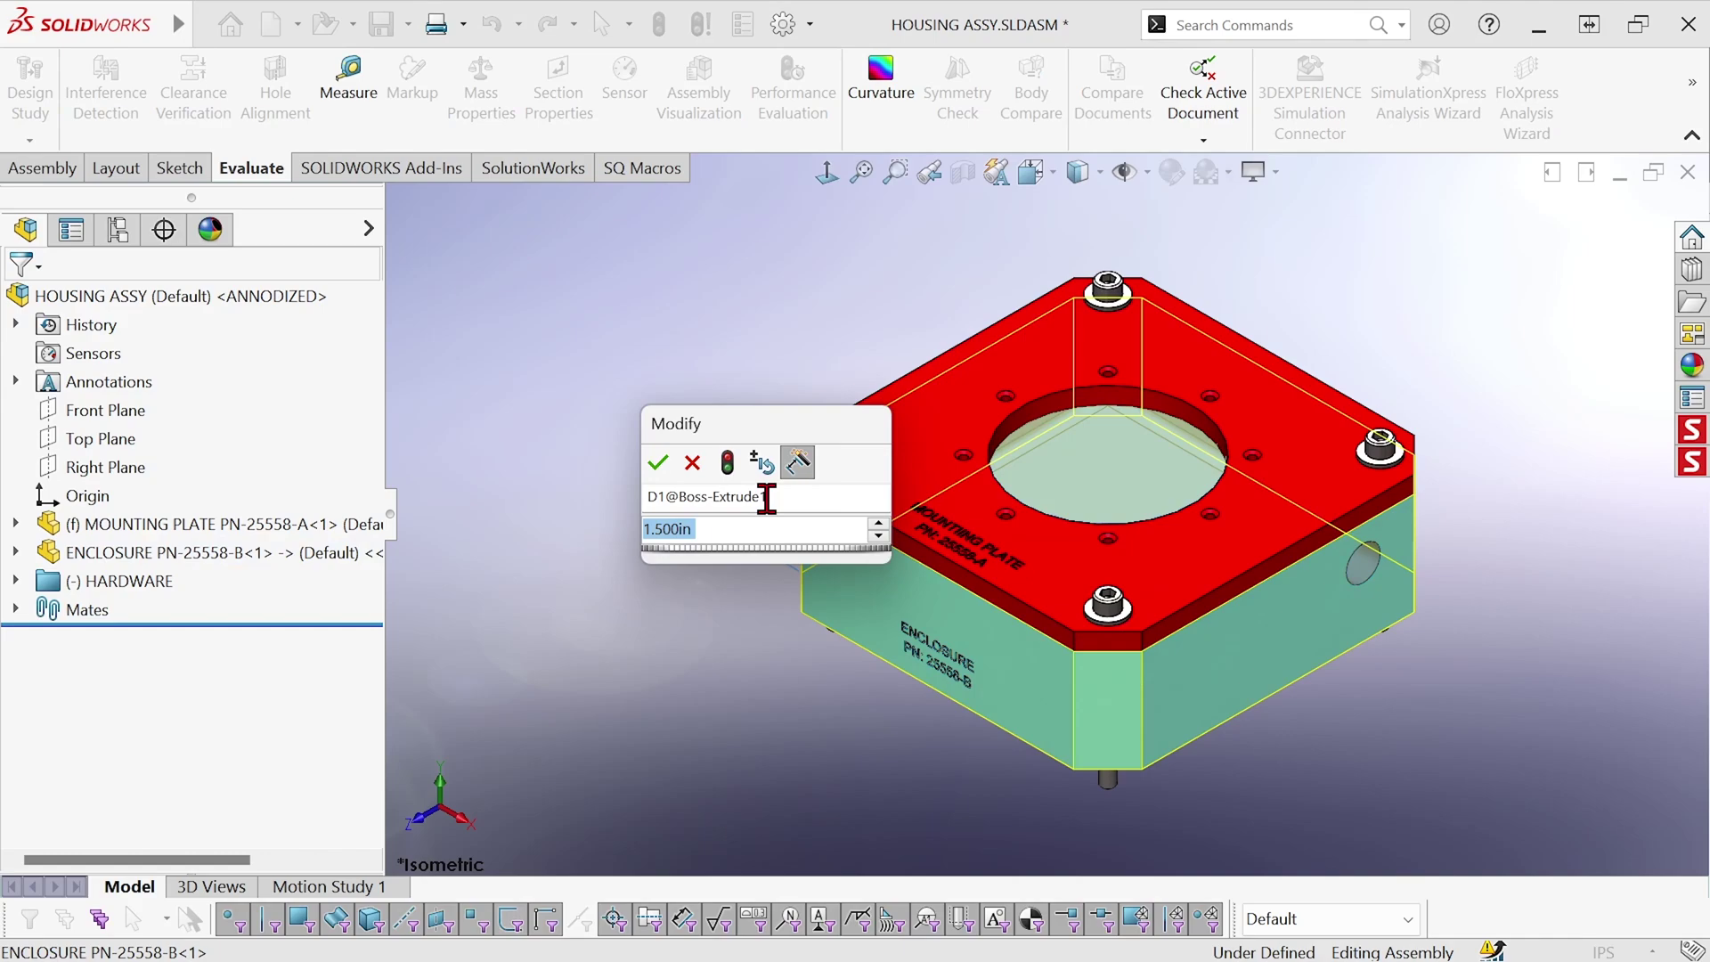
pyautogui.write('2')
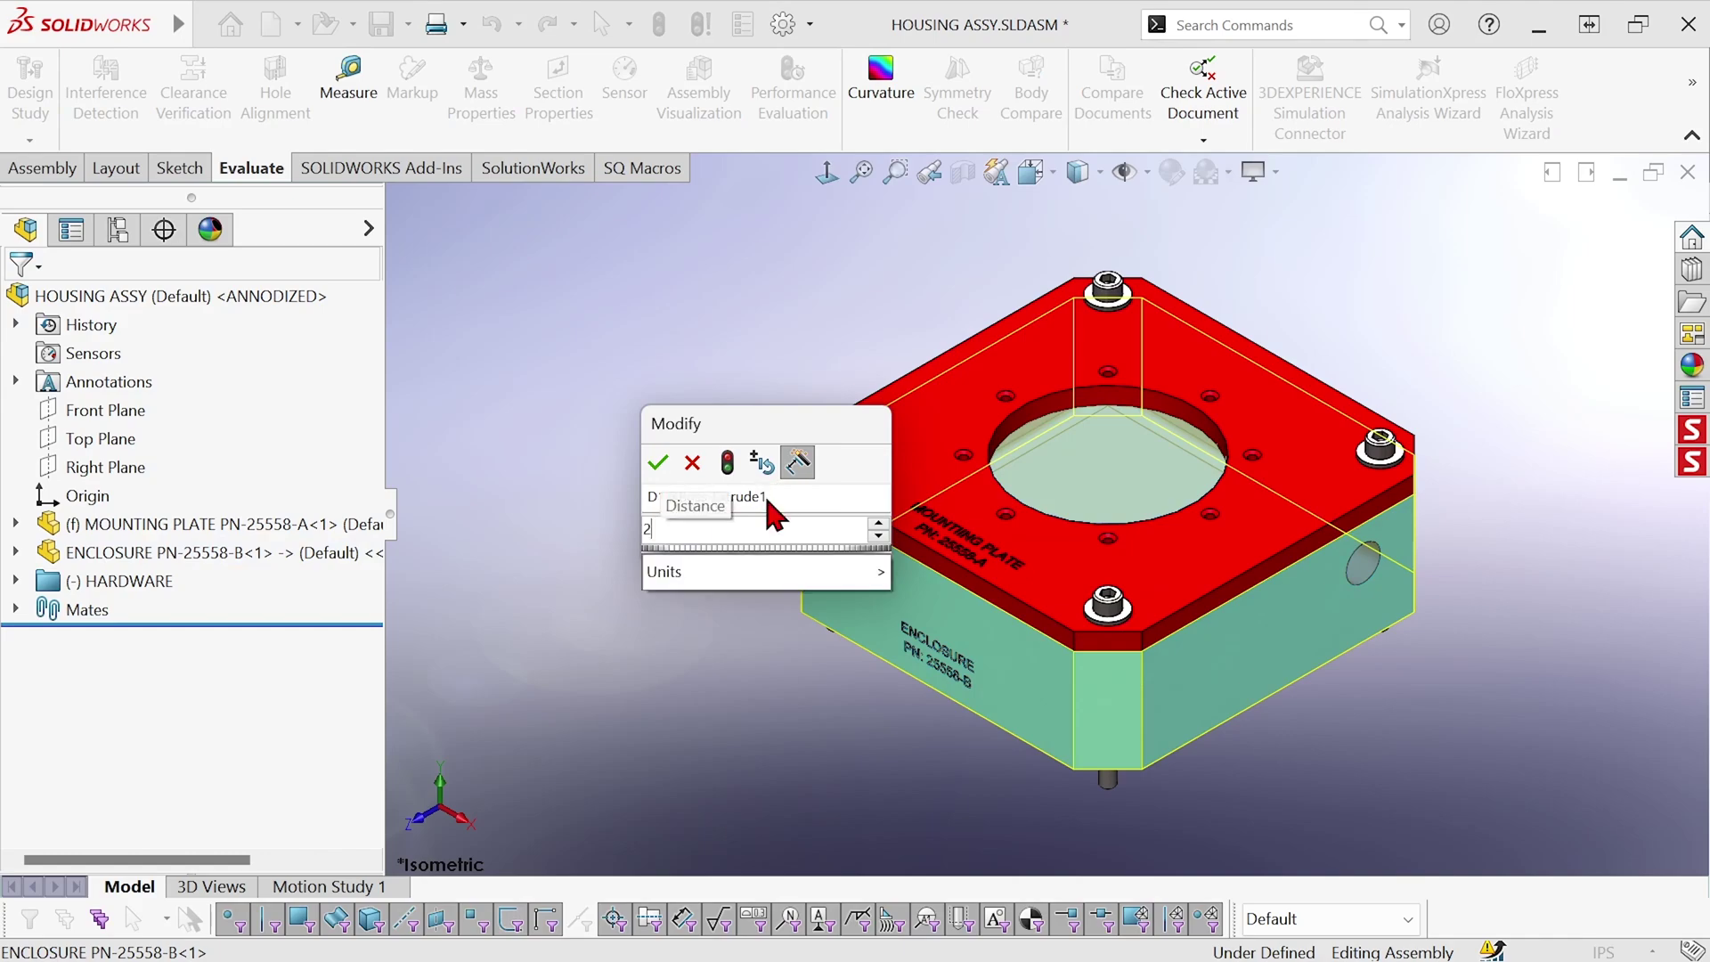
pyautogui.click(728, 463)
pyautogui.click(659, 464)
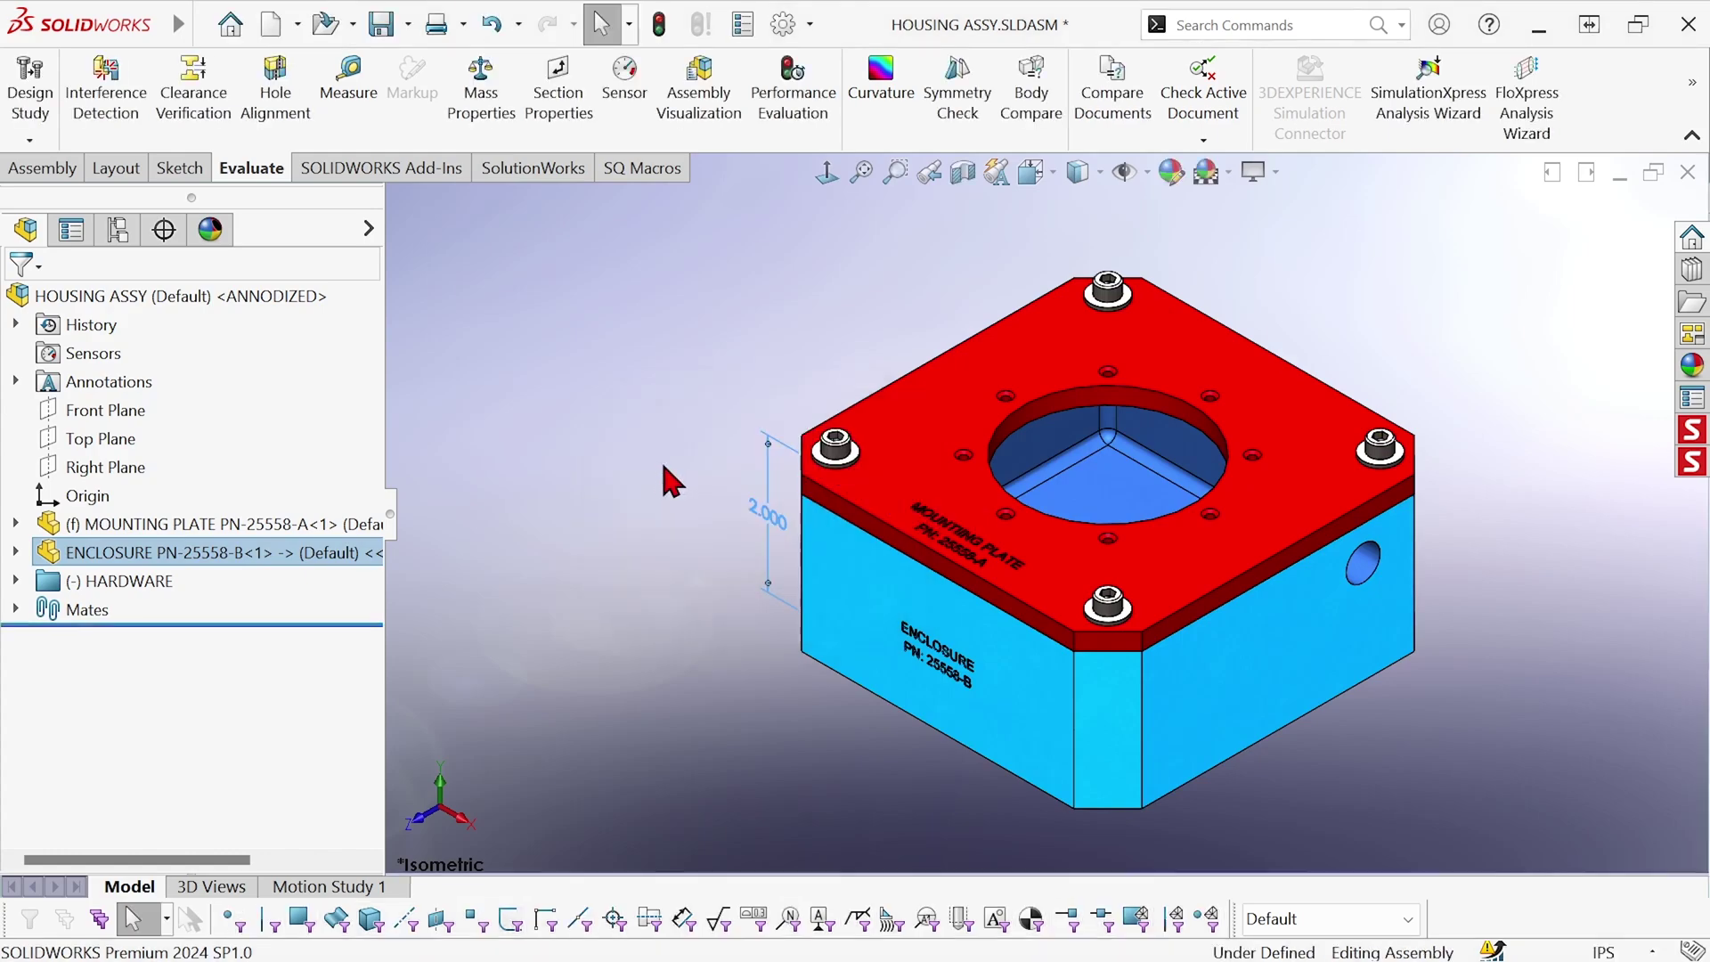
pyautogui.click(711, 506)
# Save the assembly from the new context toolbar button, then open and cancel Options.
pyautogui.rightClick(708, 495)
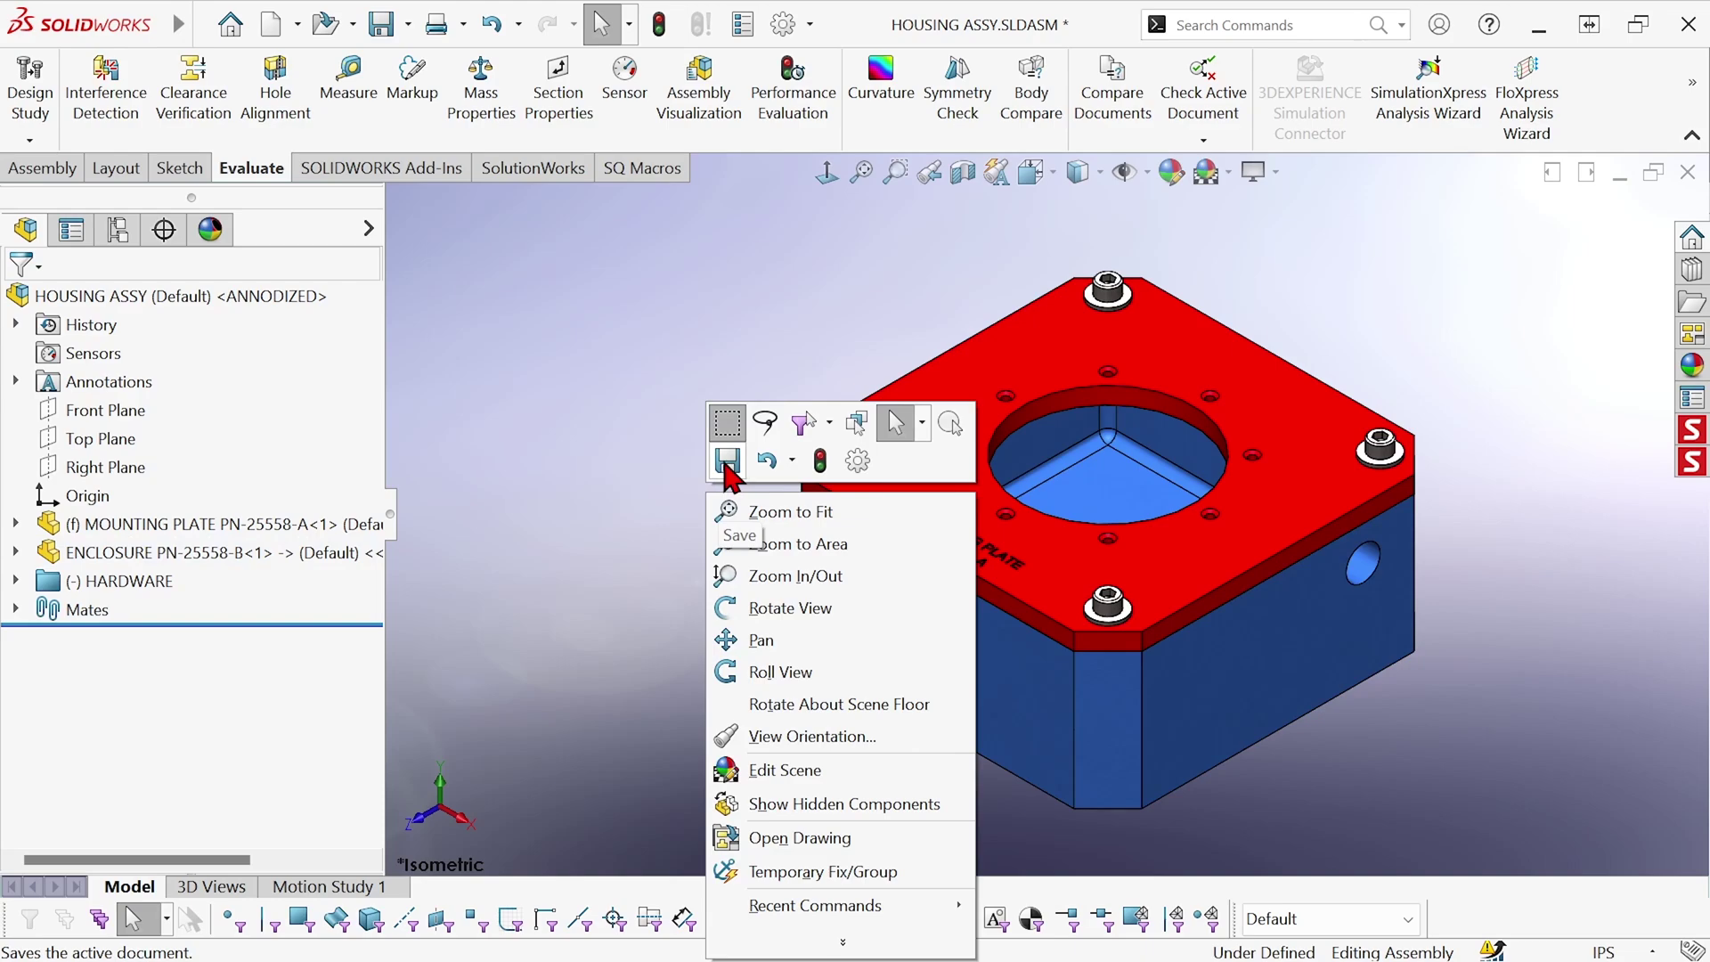
pyautogui.click(727, 462)
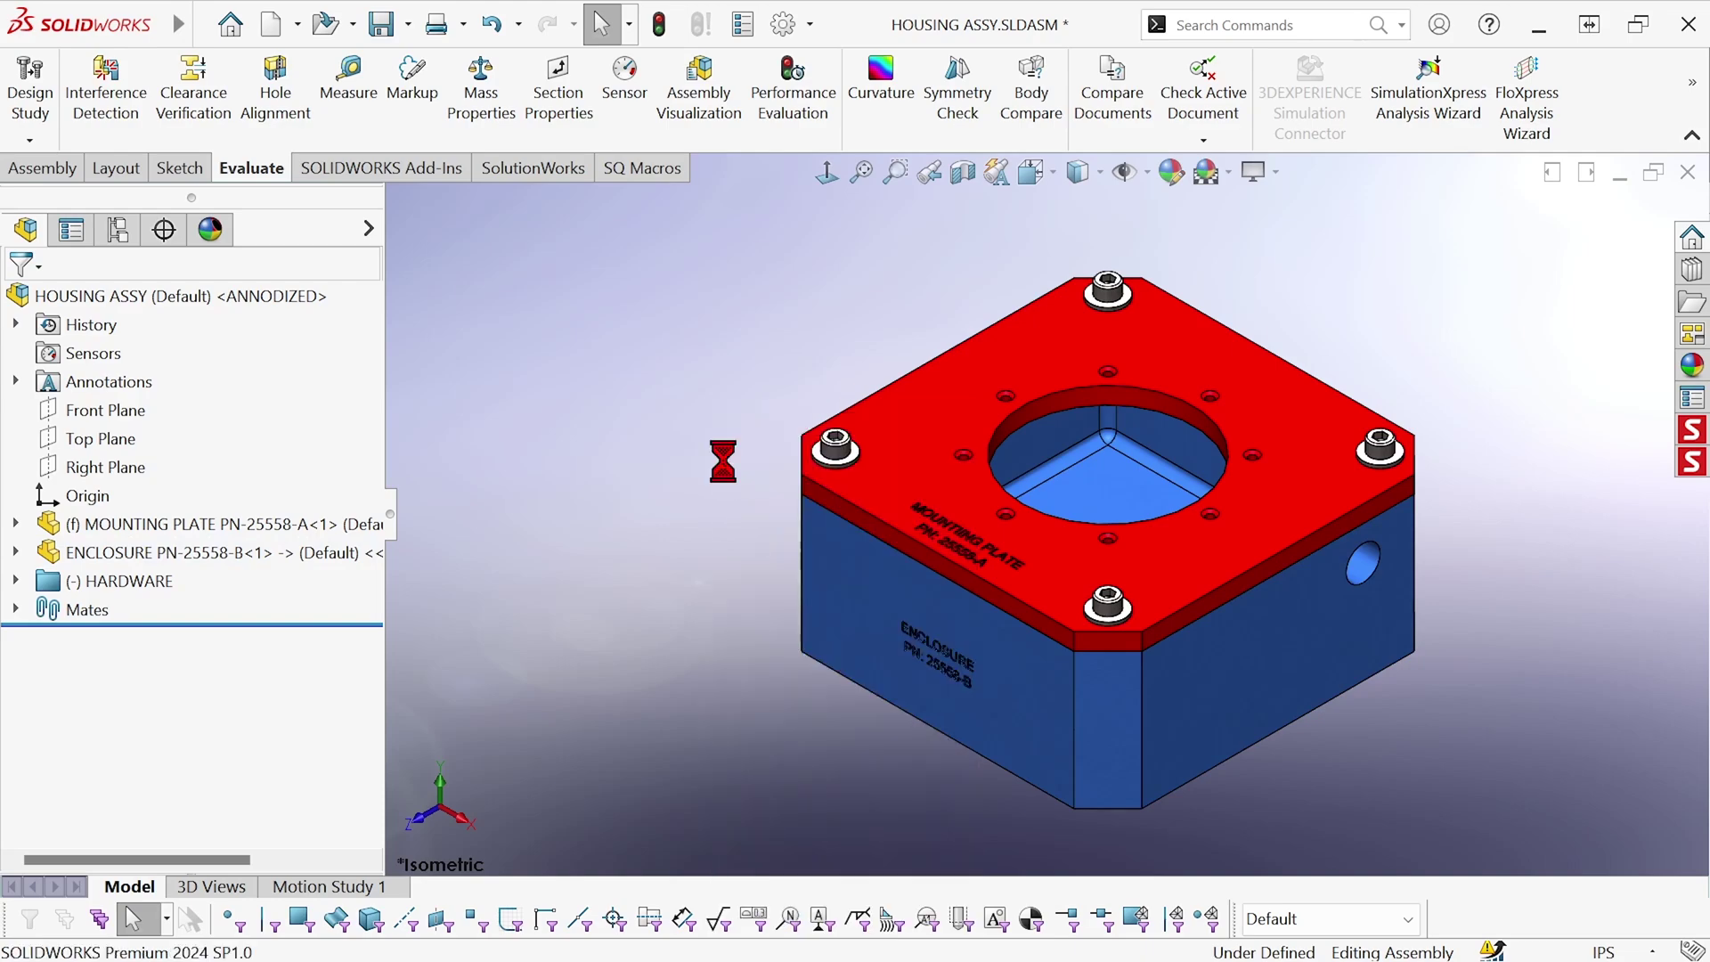
pyautogui.rightClick(736, 519)
pyautogui.click(891, 463)
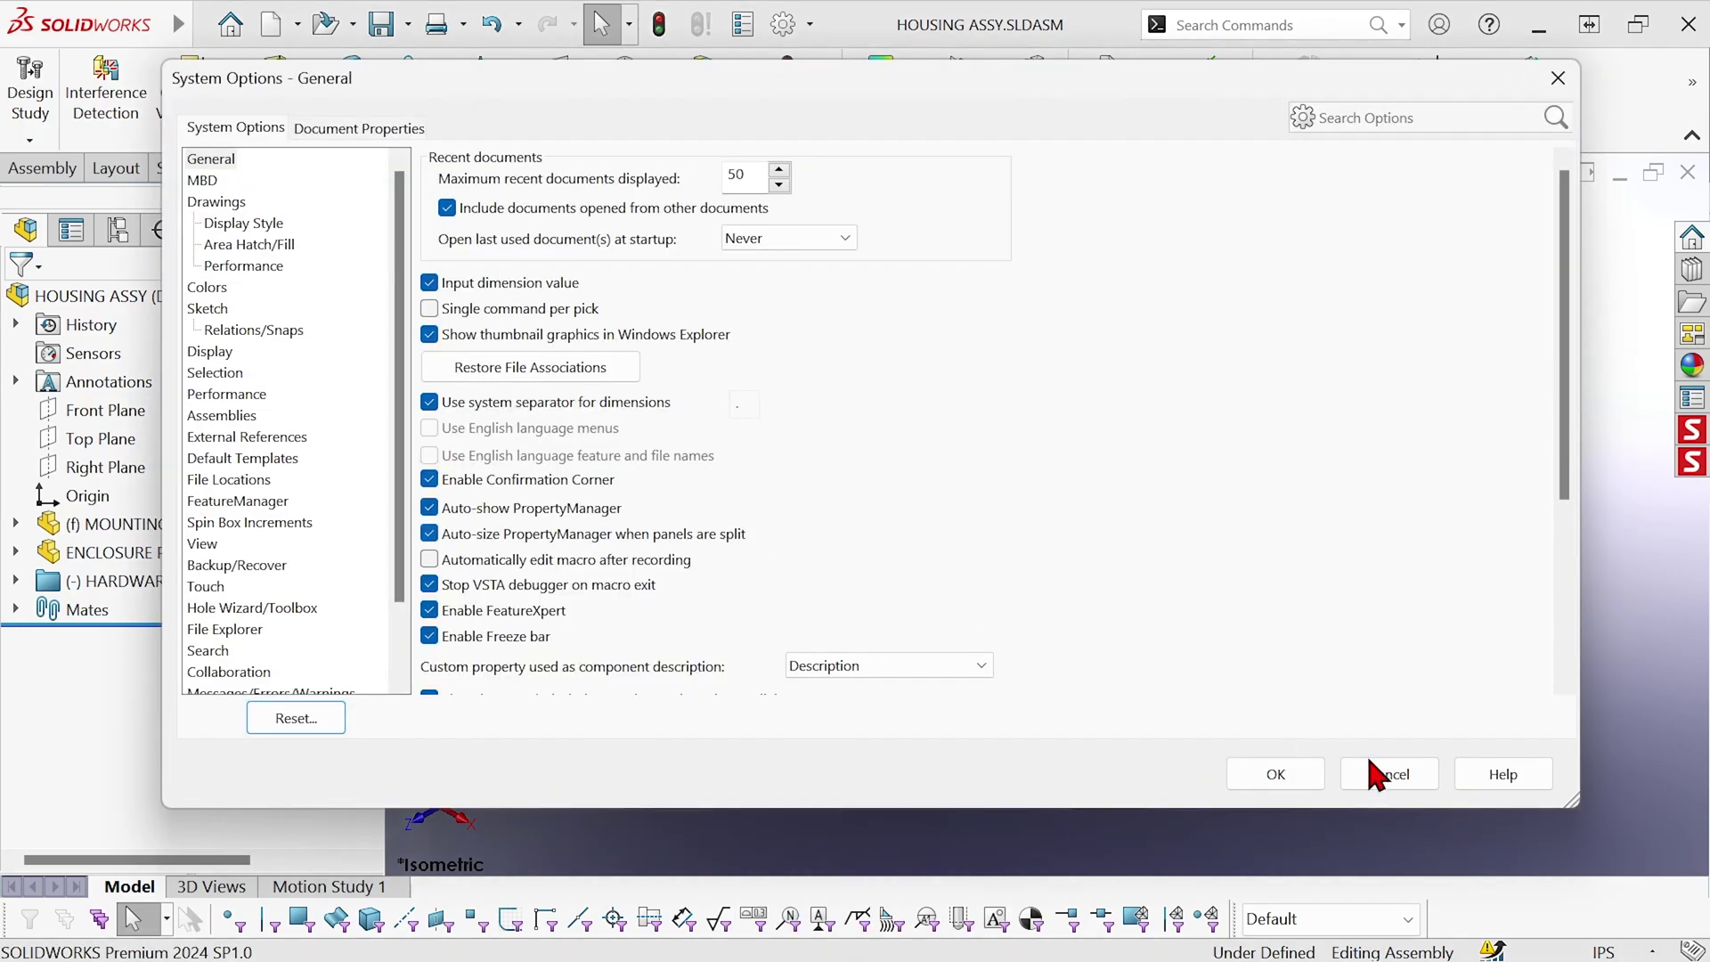
pyautogui.click(1380, 774)
pyautogui.click(869, 572)
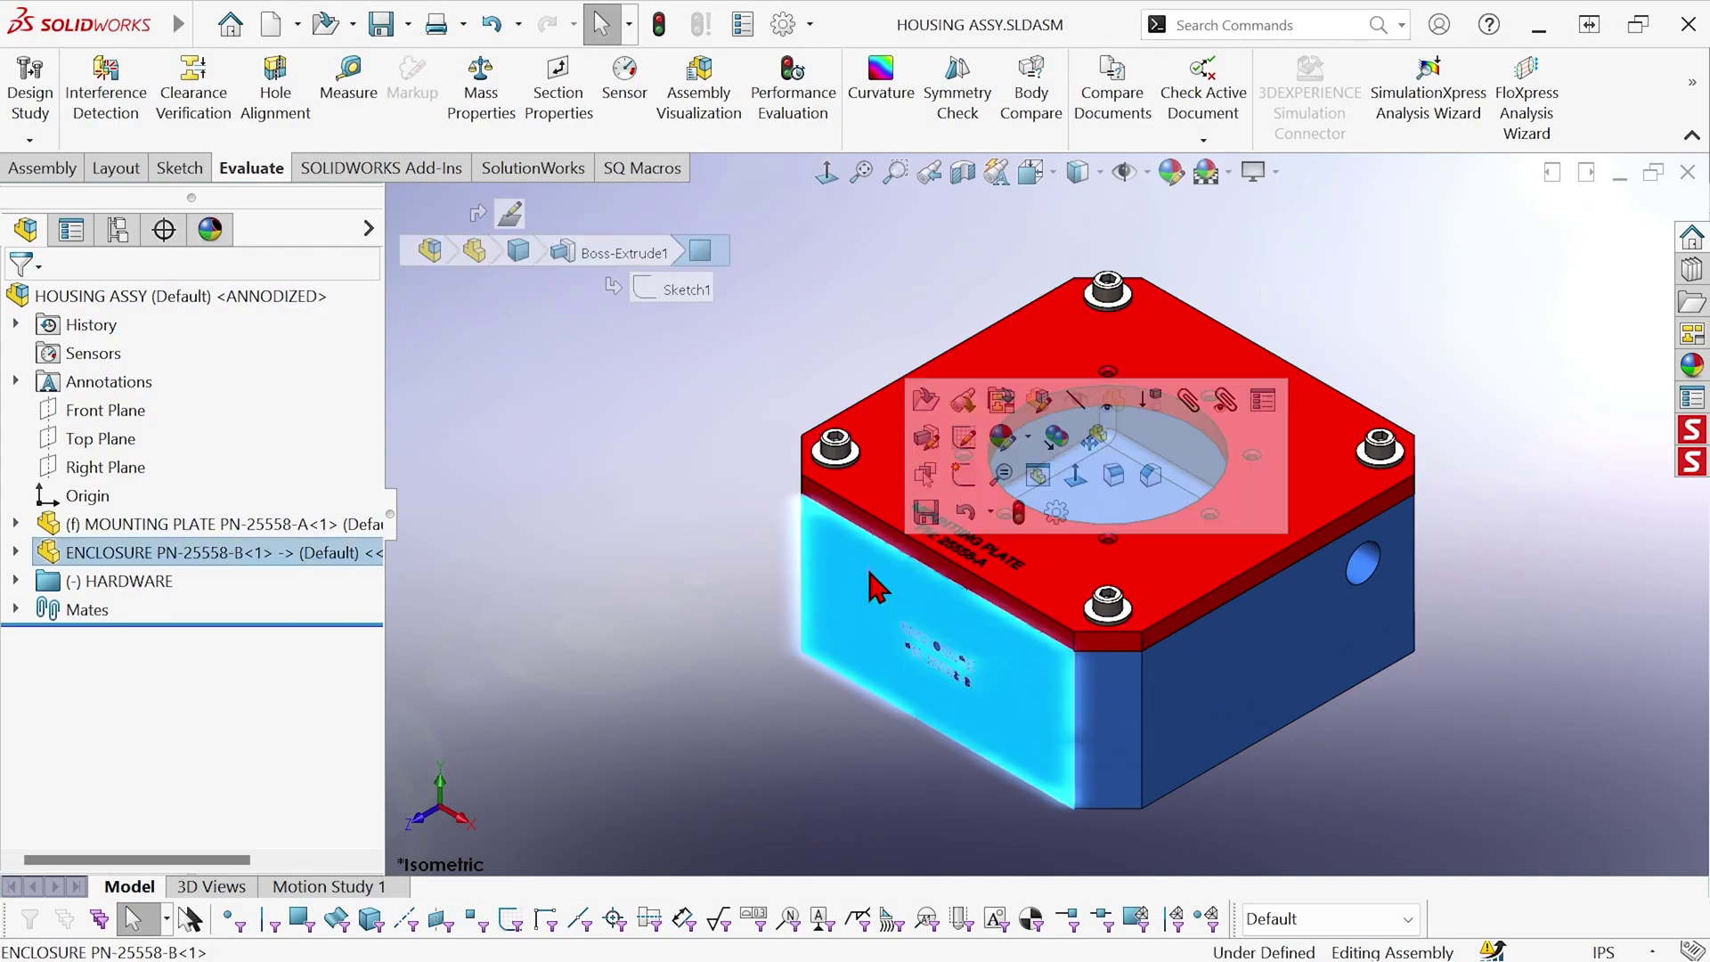
# Undo the depth change, then choose Customize from the Origin's context toolbar in the feature tree.
pyautogui.click(966, 516)
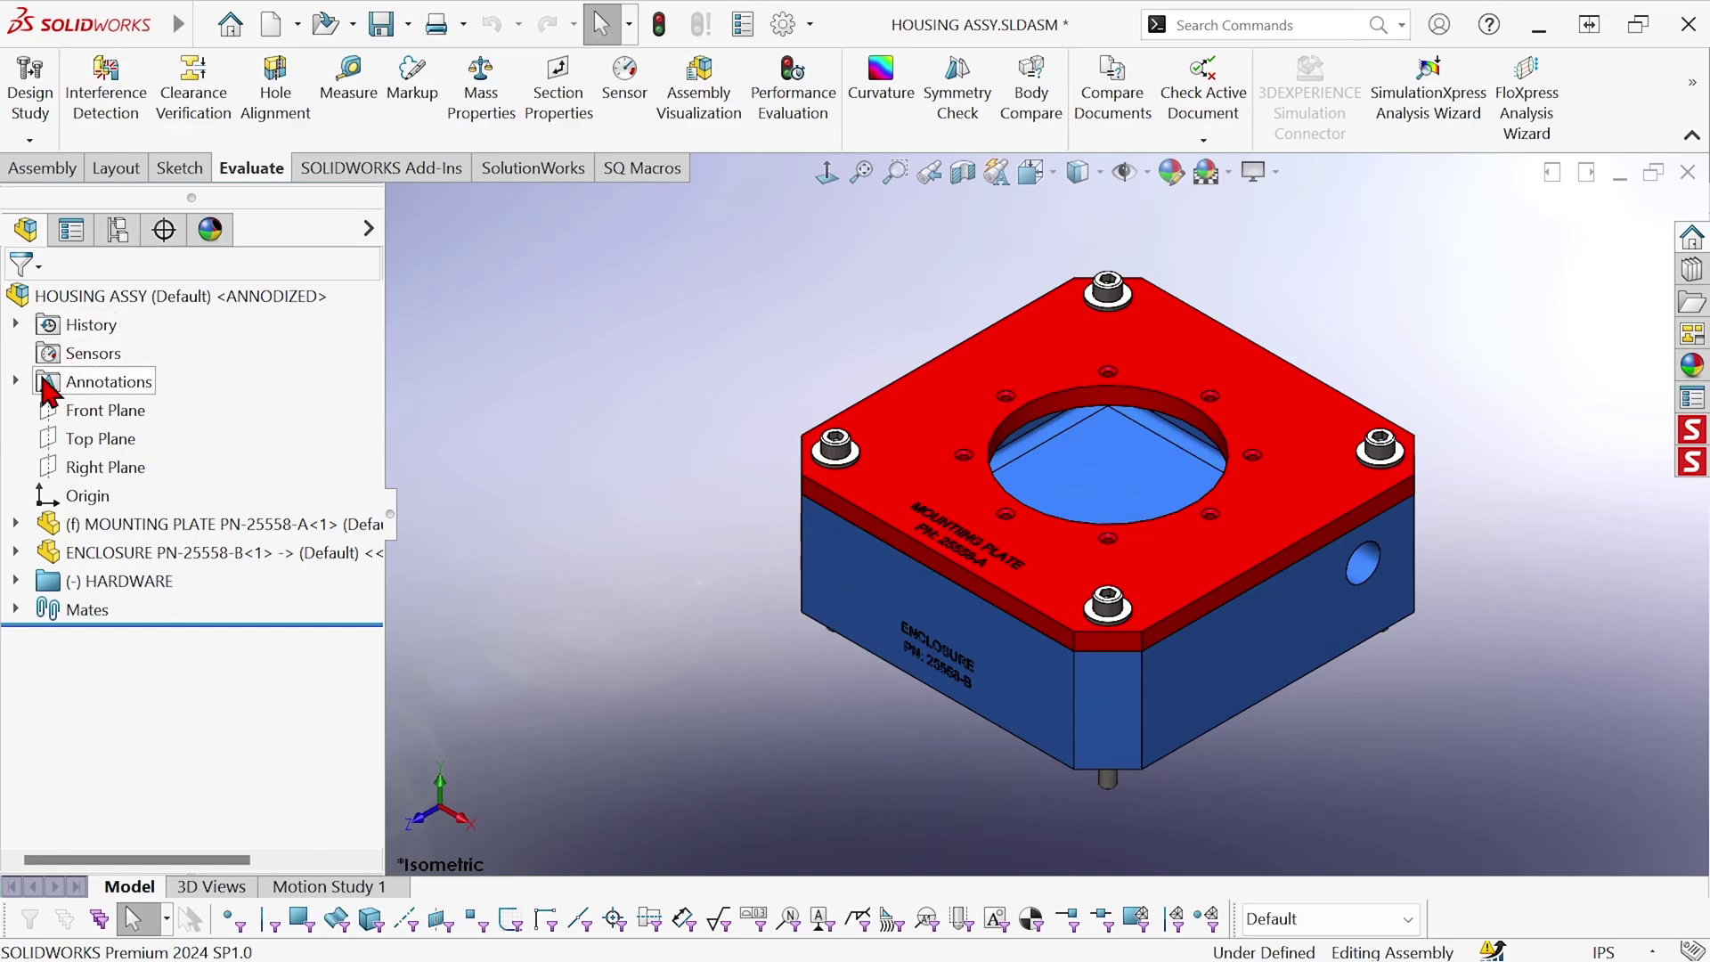
pyautogui.click(49, 390)
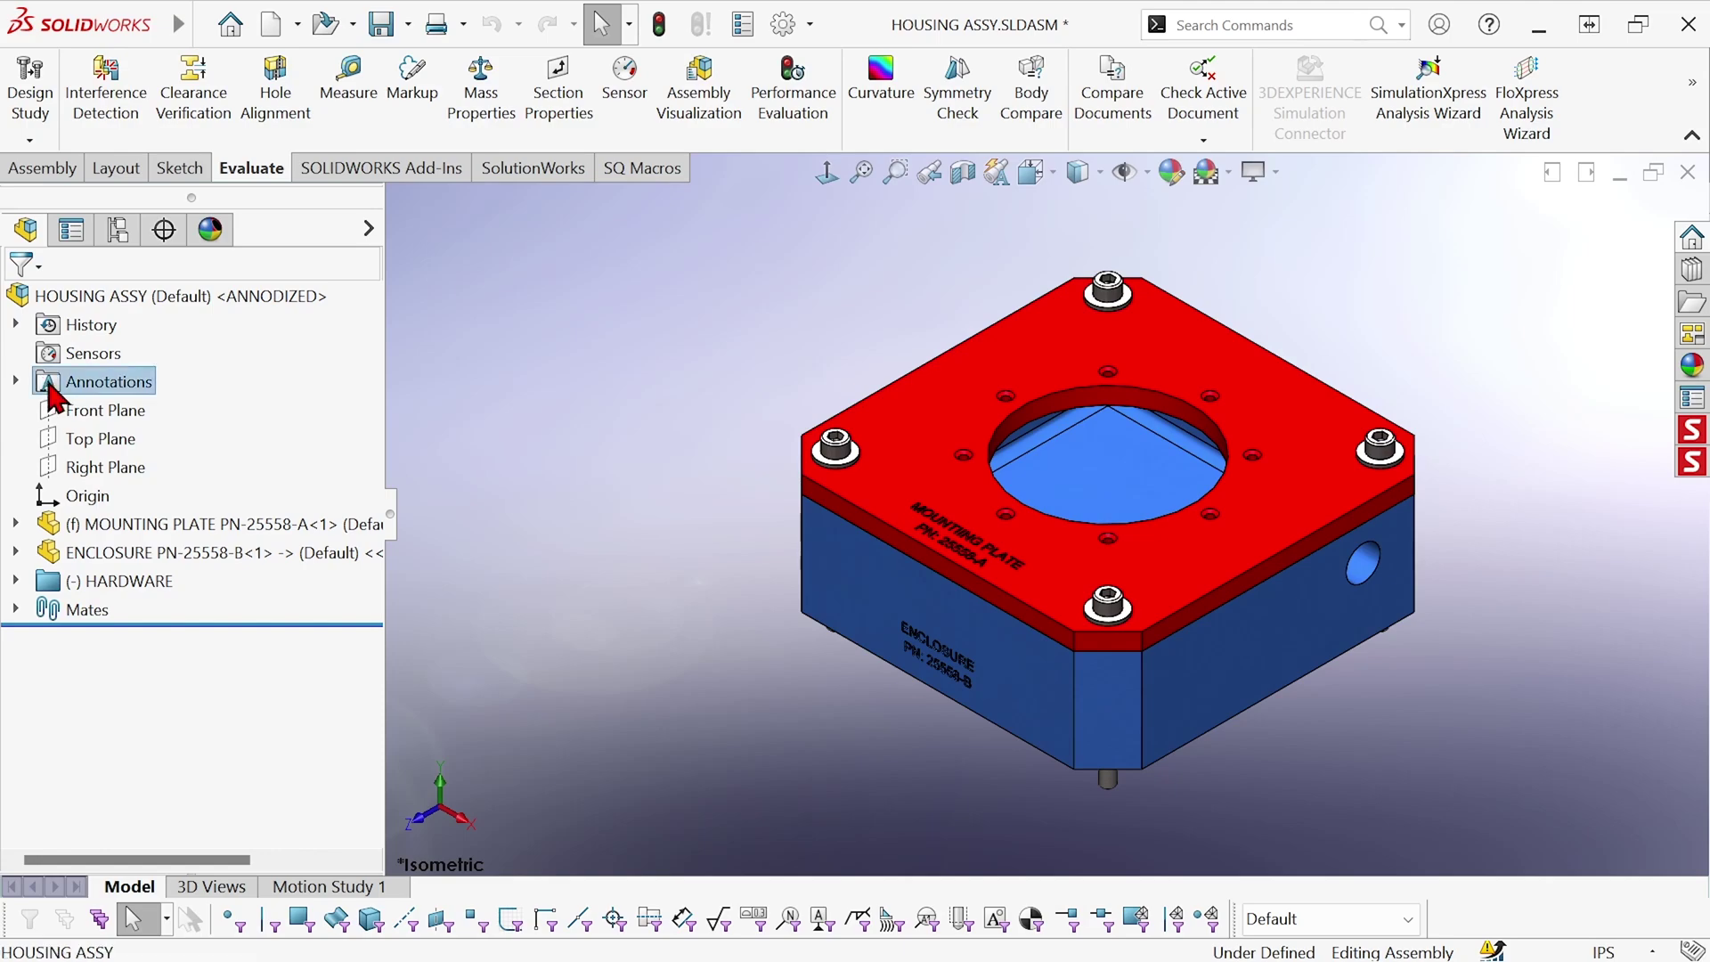
pyautogui.rightClick(51, 390)
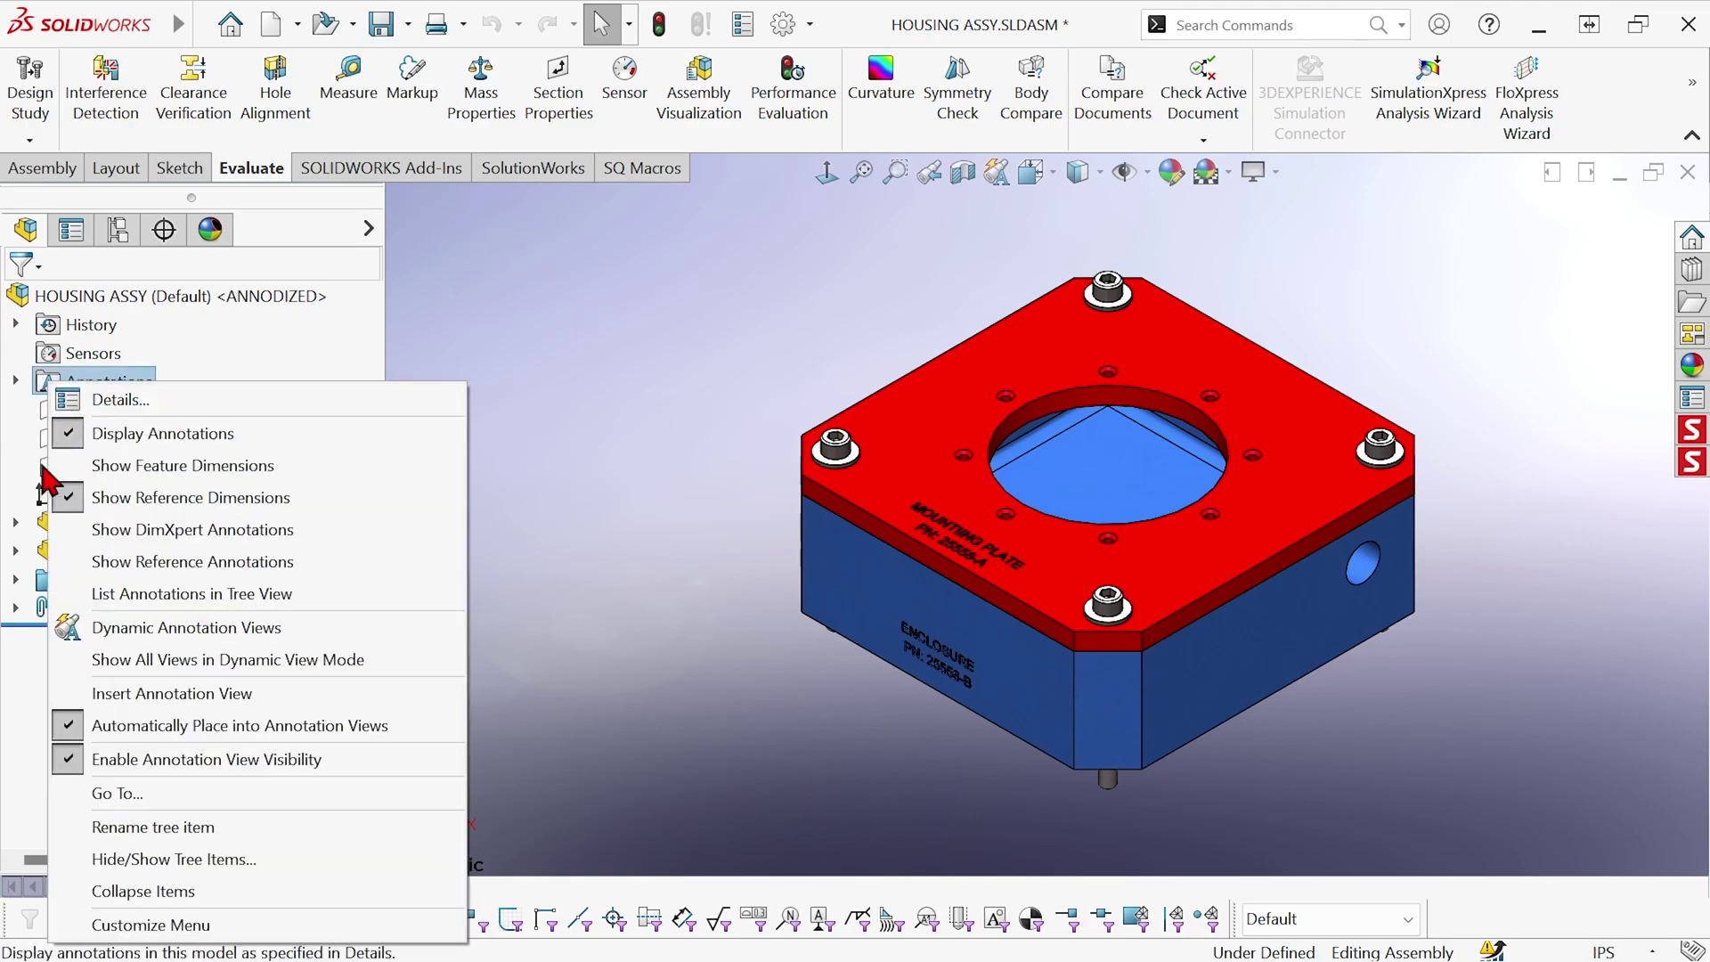
pyautogui.click(39, 508)
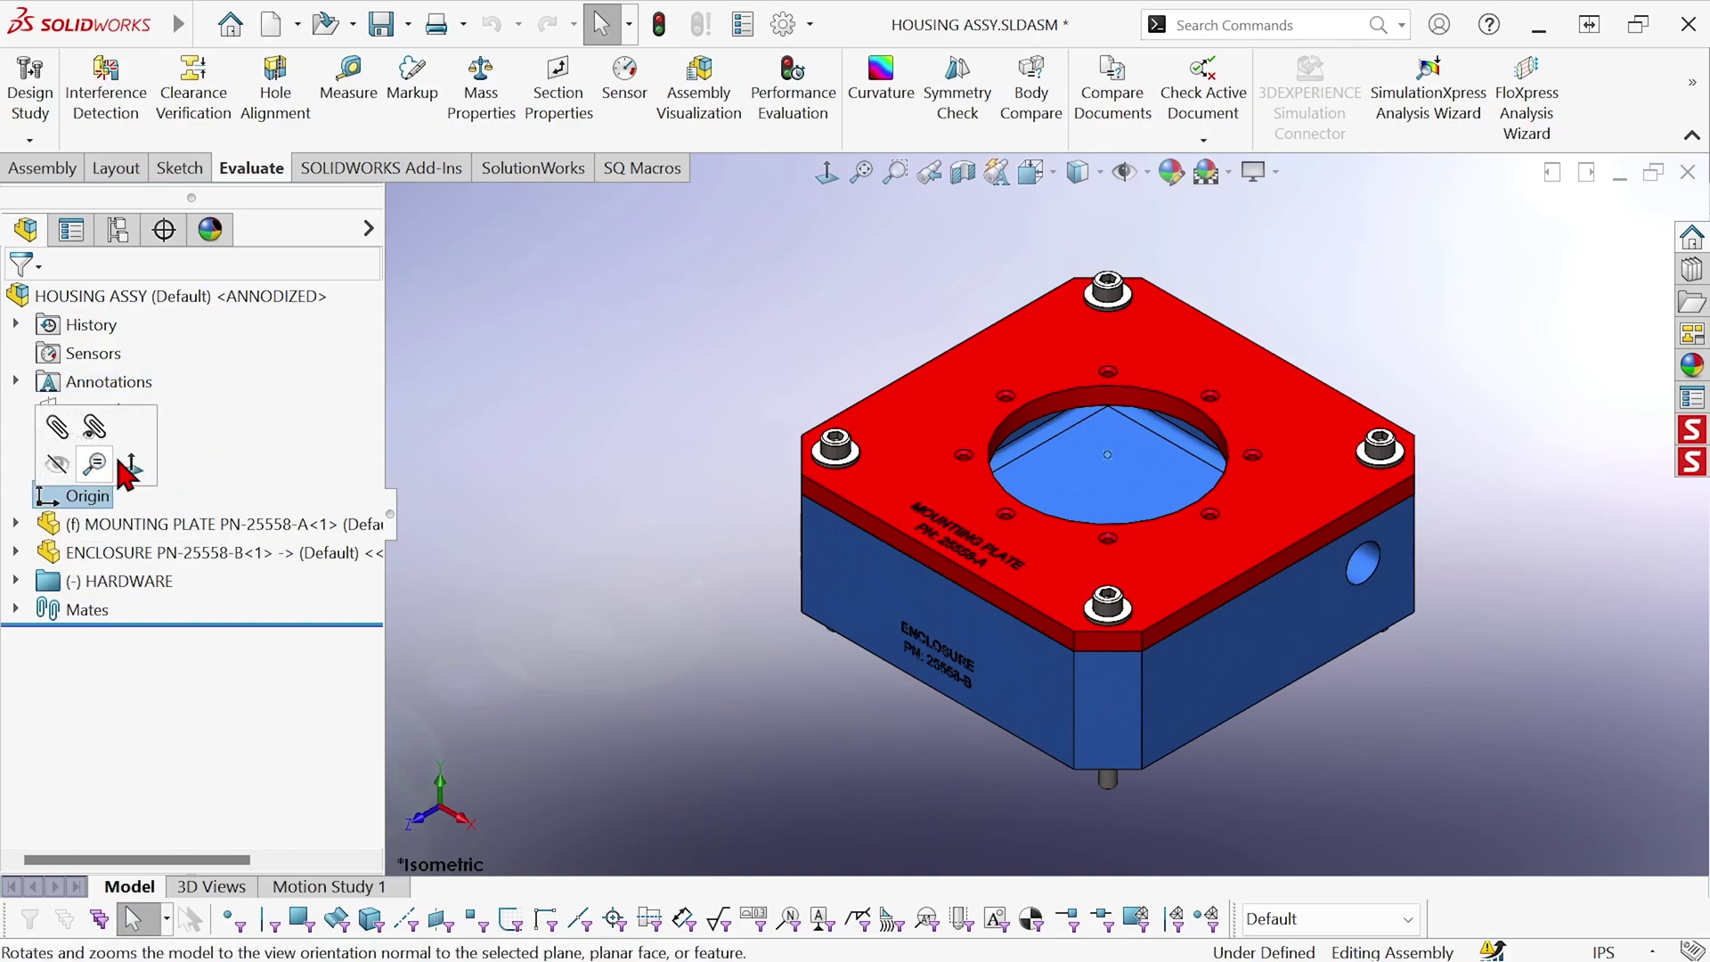
pyautogui.rightClick(136, 429)
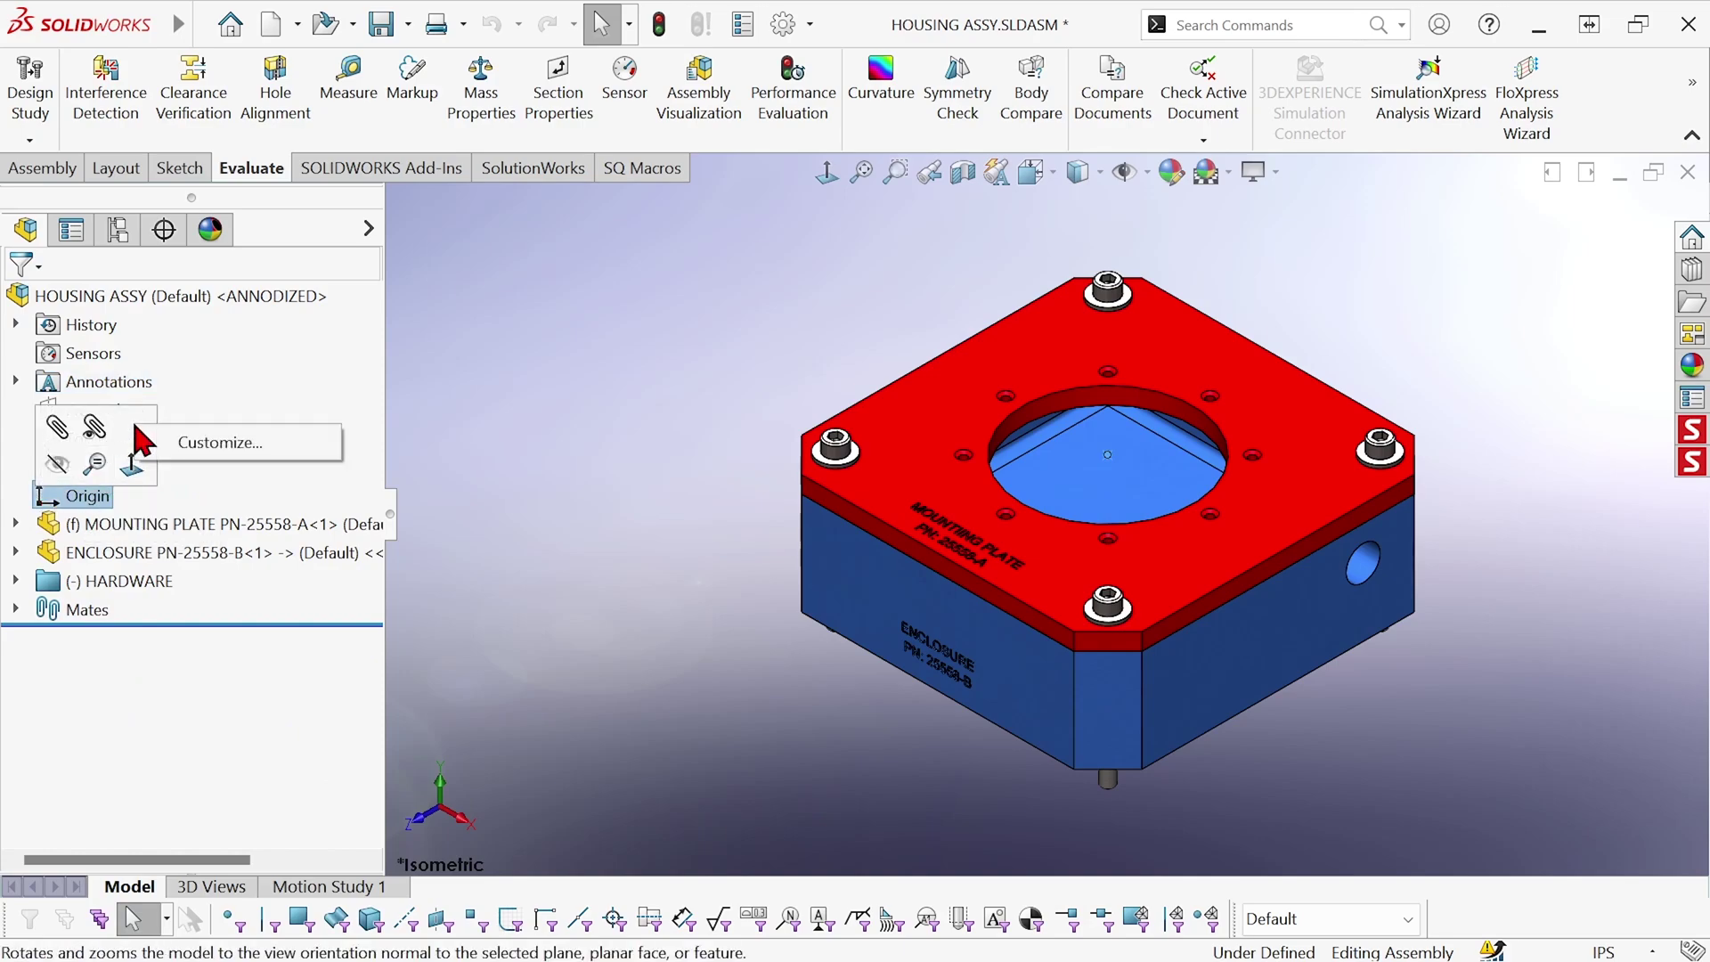
pyautogui.click(219, 442)
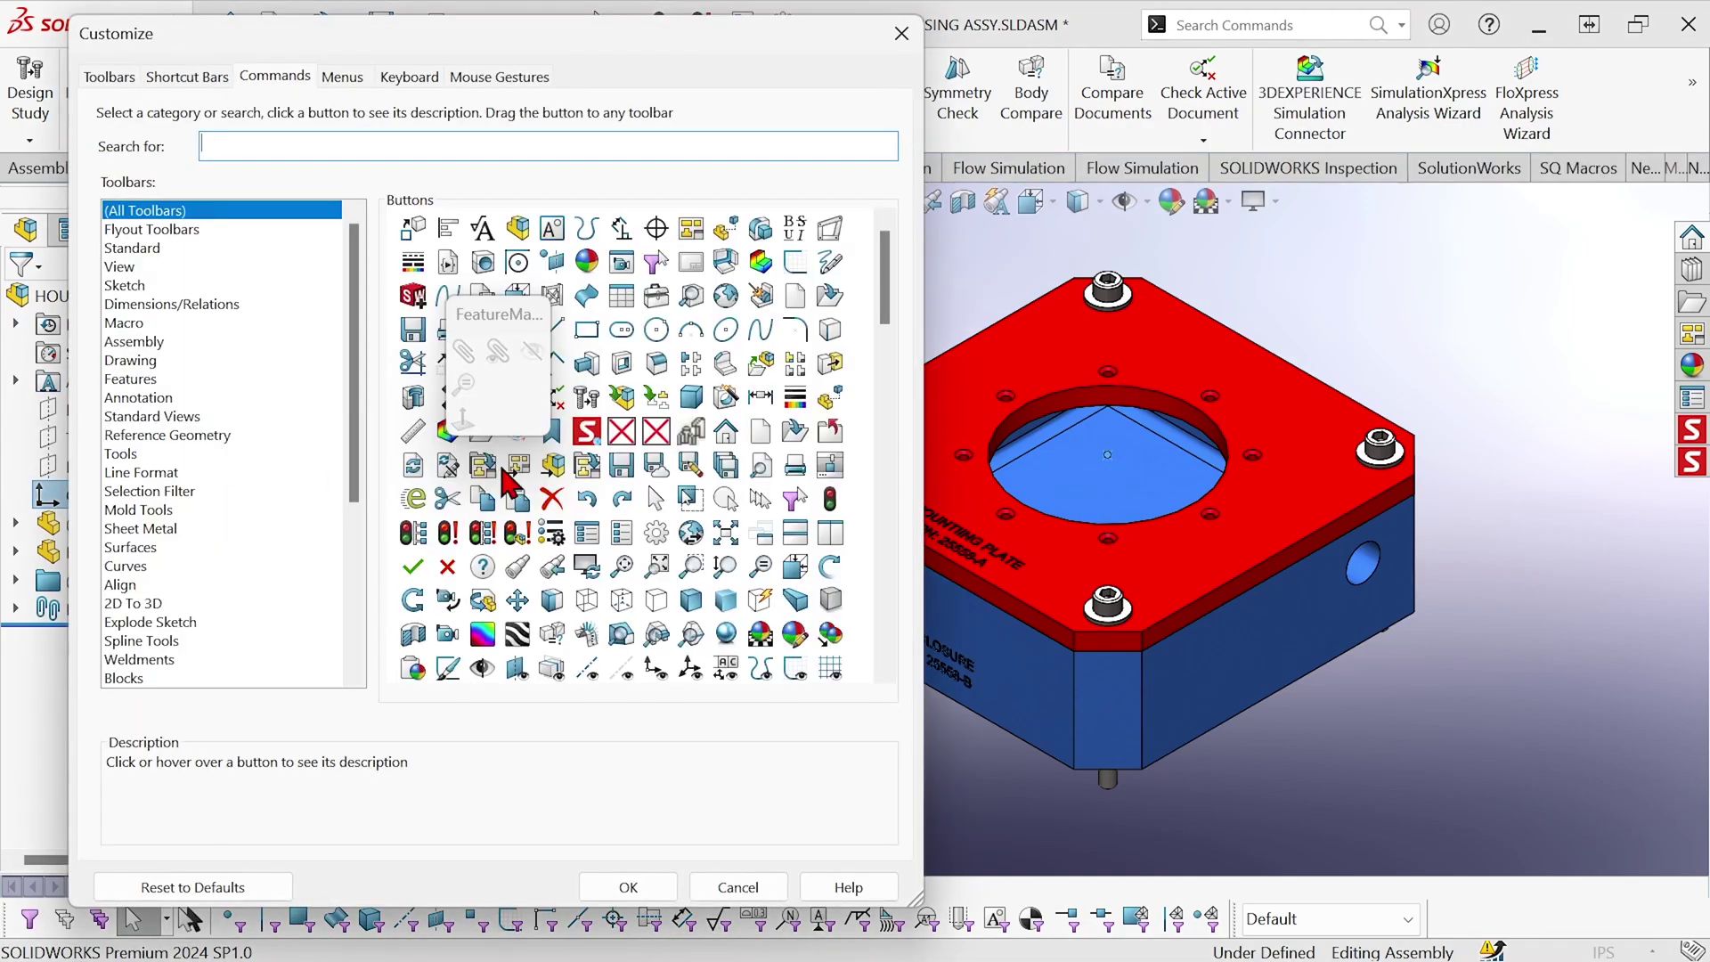
# Search for Equations, add its Σ button to the feature-tree context toolbar, and accept.
pyautogui.moveTo(517, 333); pyautogui.dragTo(1118, 272)
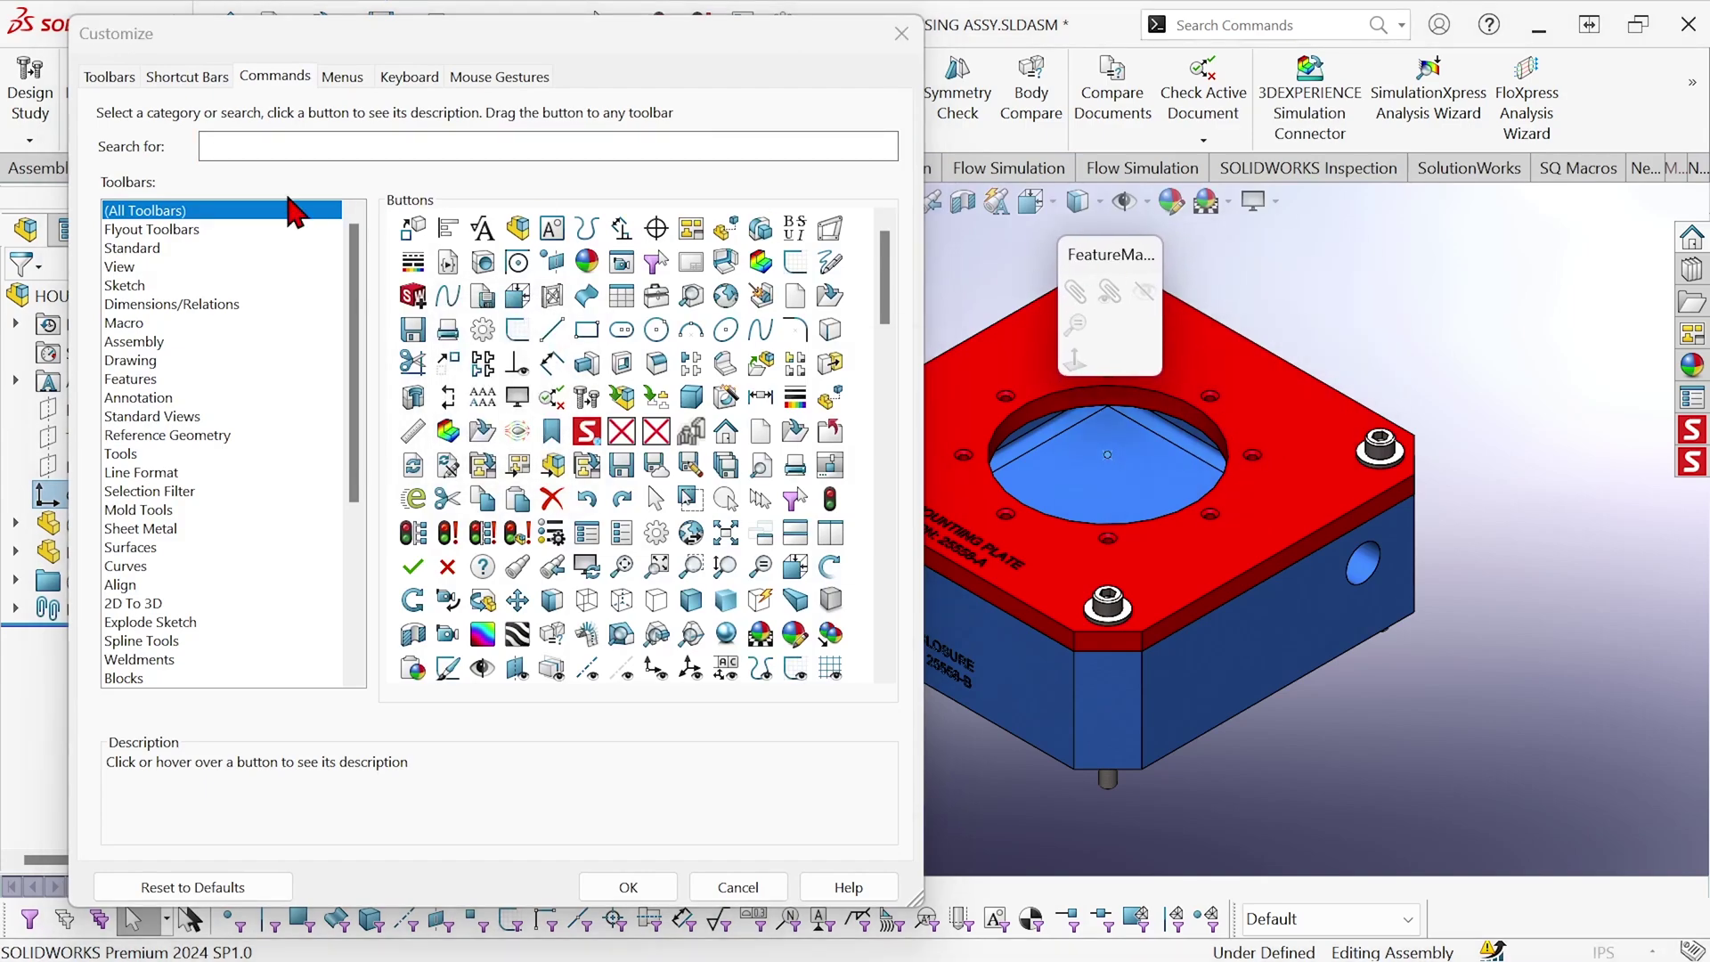
pyautogui.click(252, 148)
pyautogui.write('EQUATIONS')
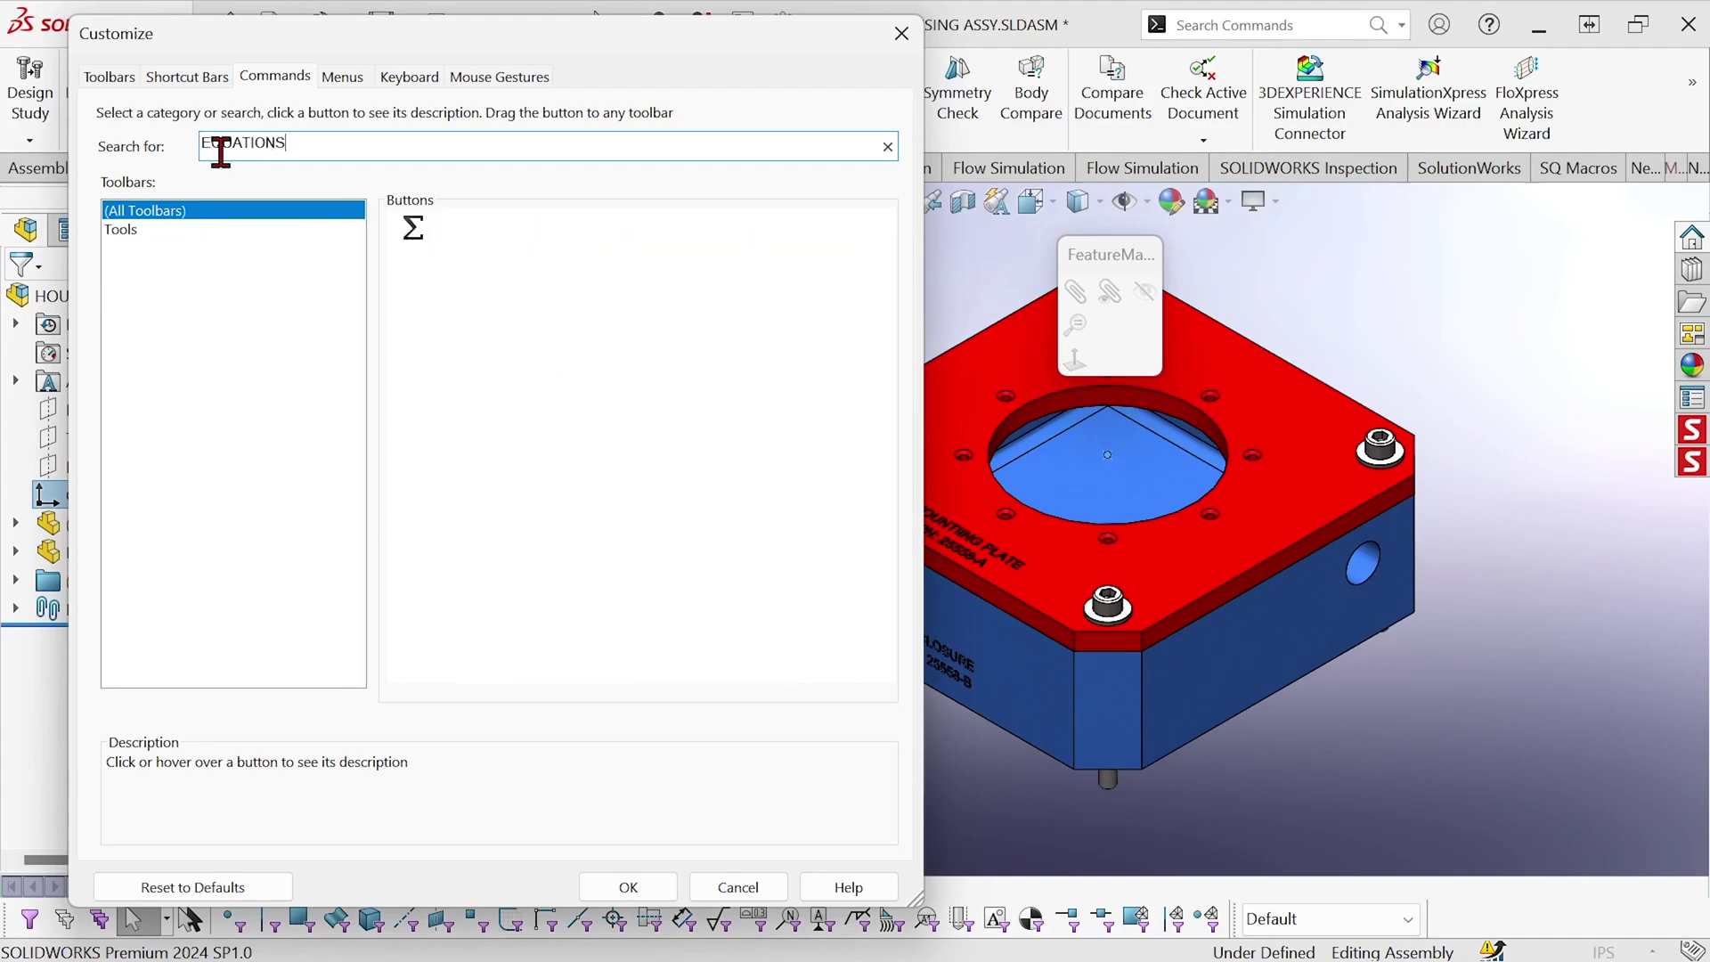
pyautogui.moveTo(412, 228)
pyautogui.mouseDown()
pyautogui.moveTo(995, 349)
pyautogui.moveTo(1115, 355)
pyautogui.mouseUp()
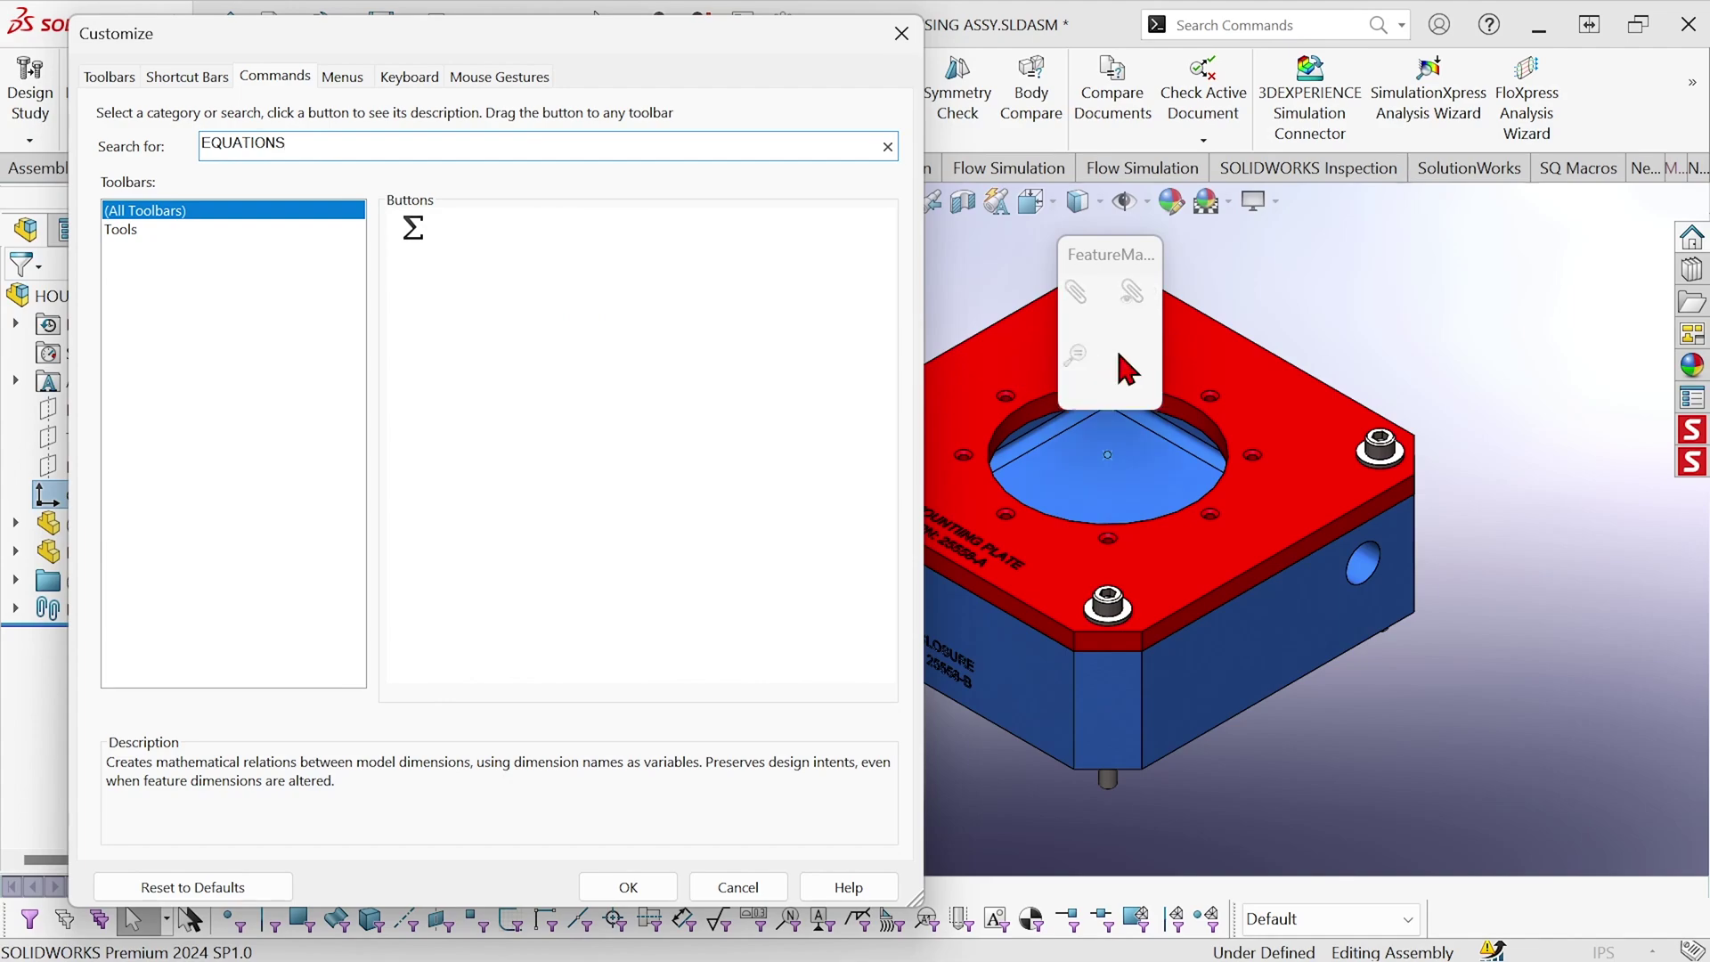
pyautogui.click(609, 890)
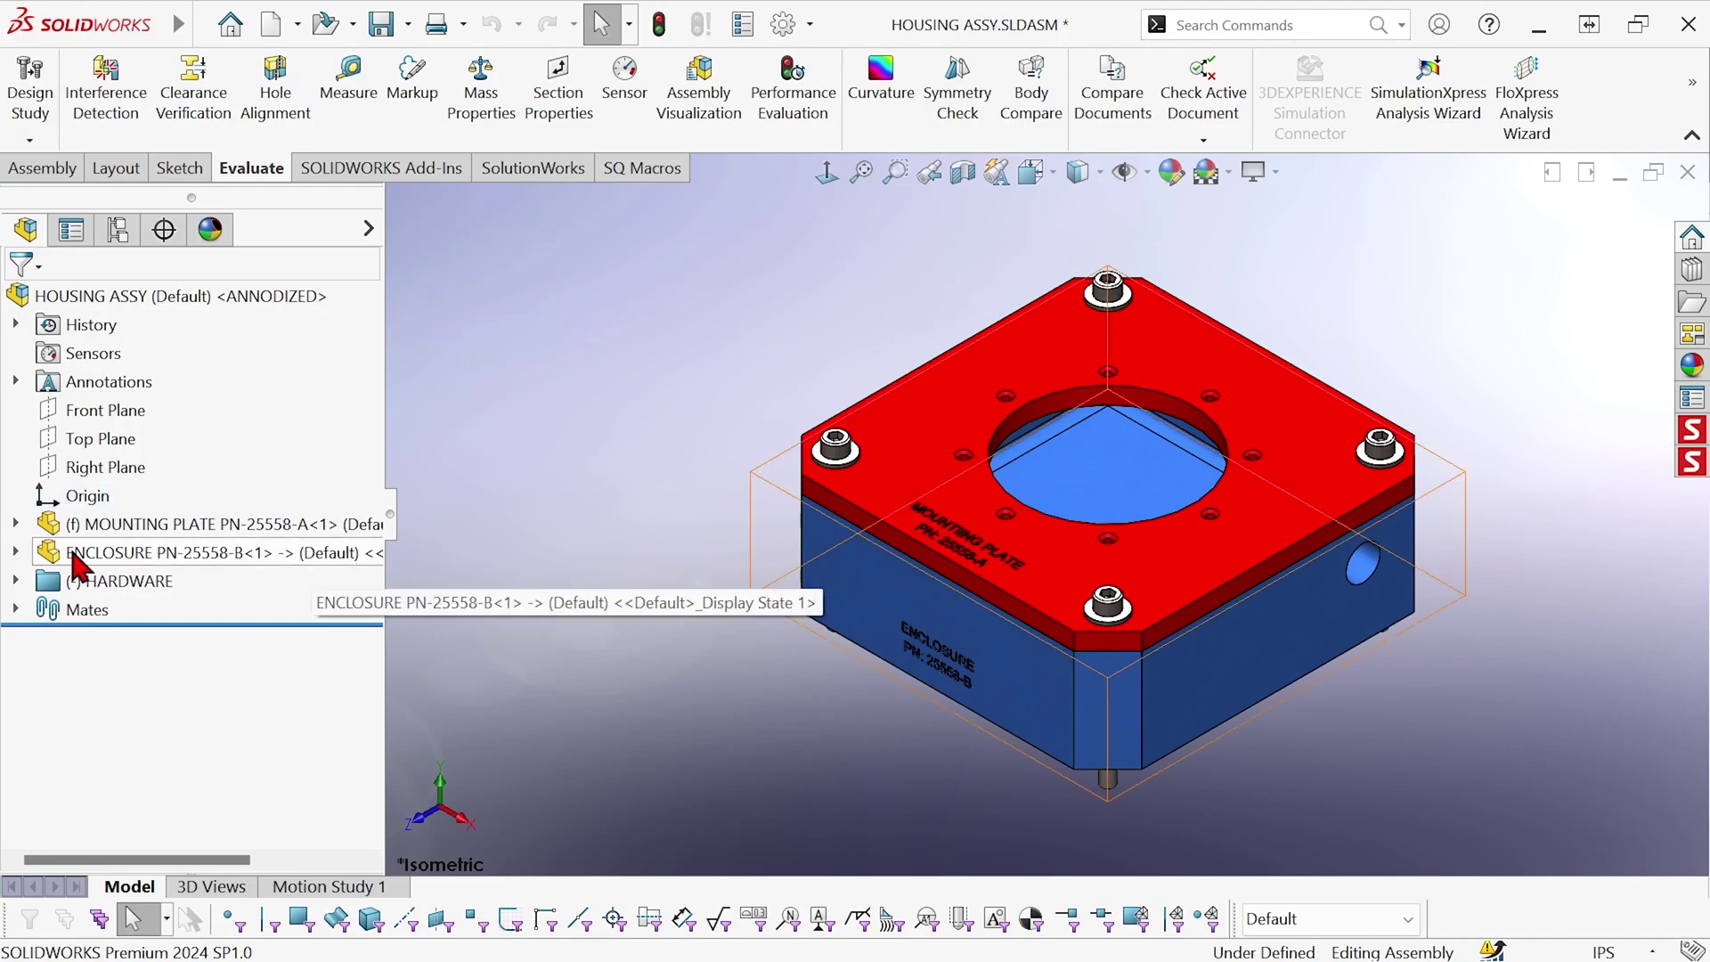
pyautogui.click(73, 553)
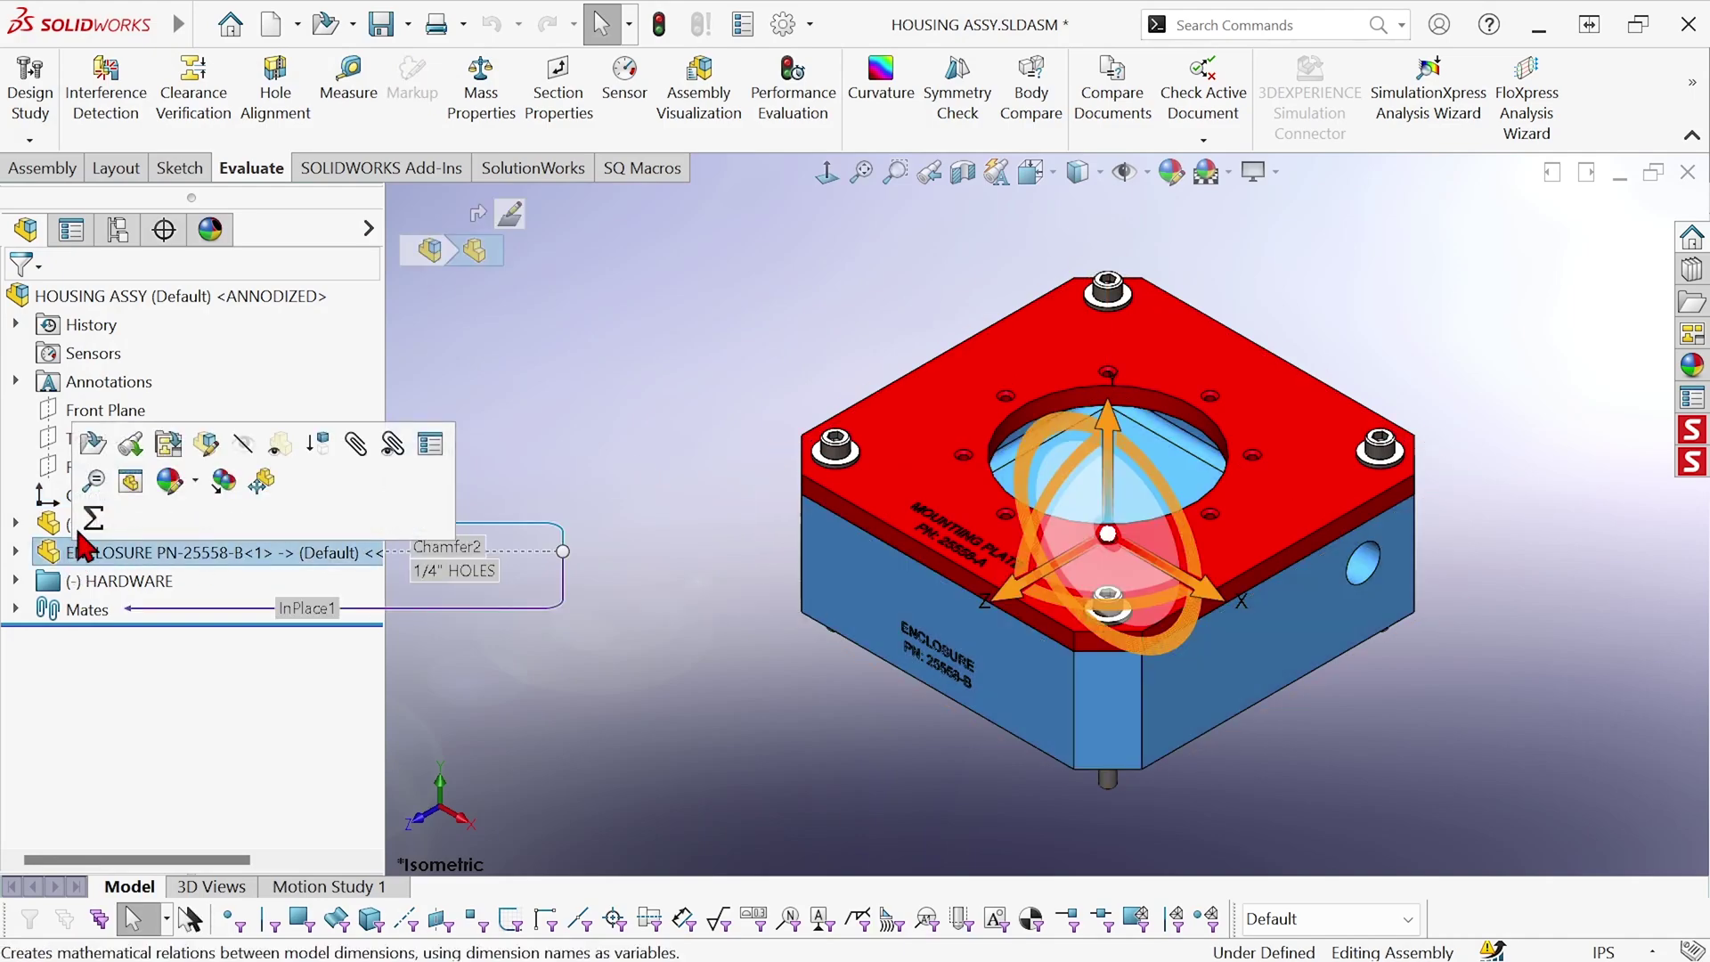
pyautogui.click(93, 519)
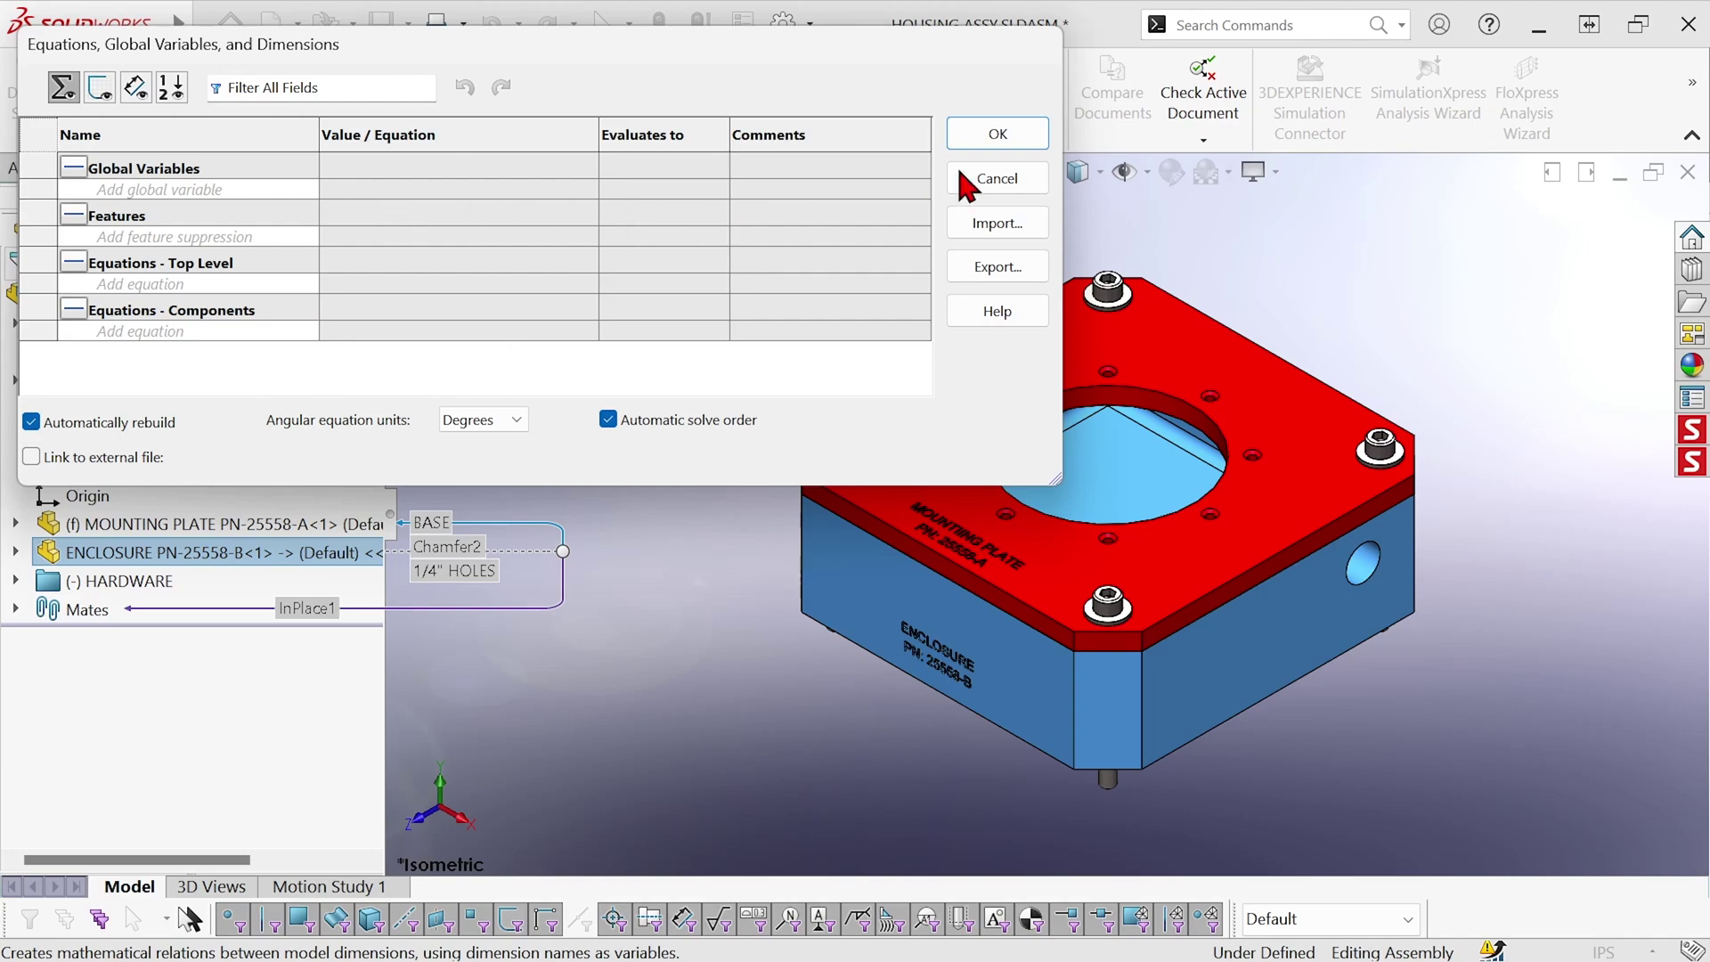
pyautogui.click(985, 134)
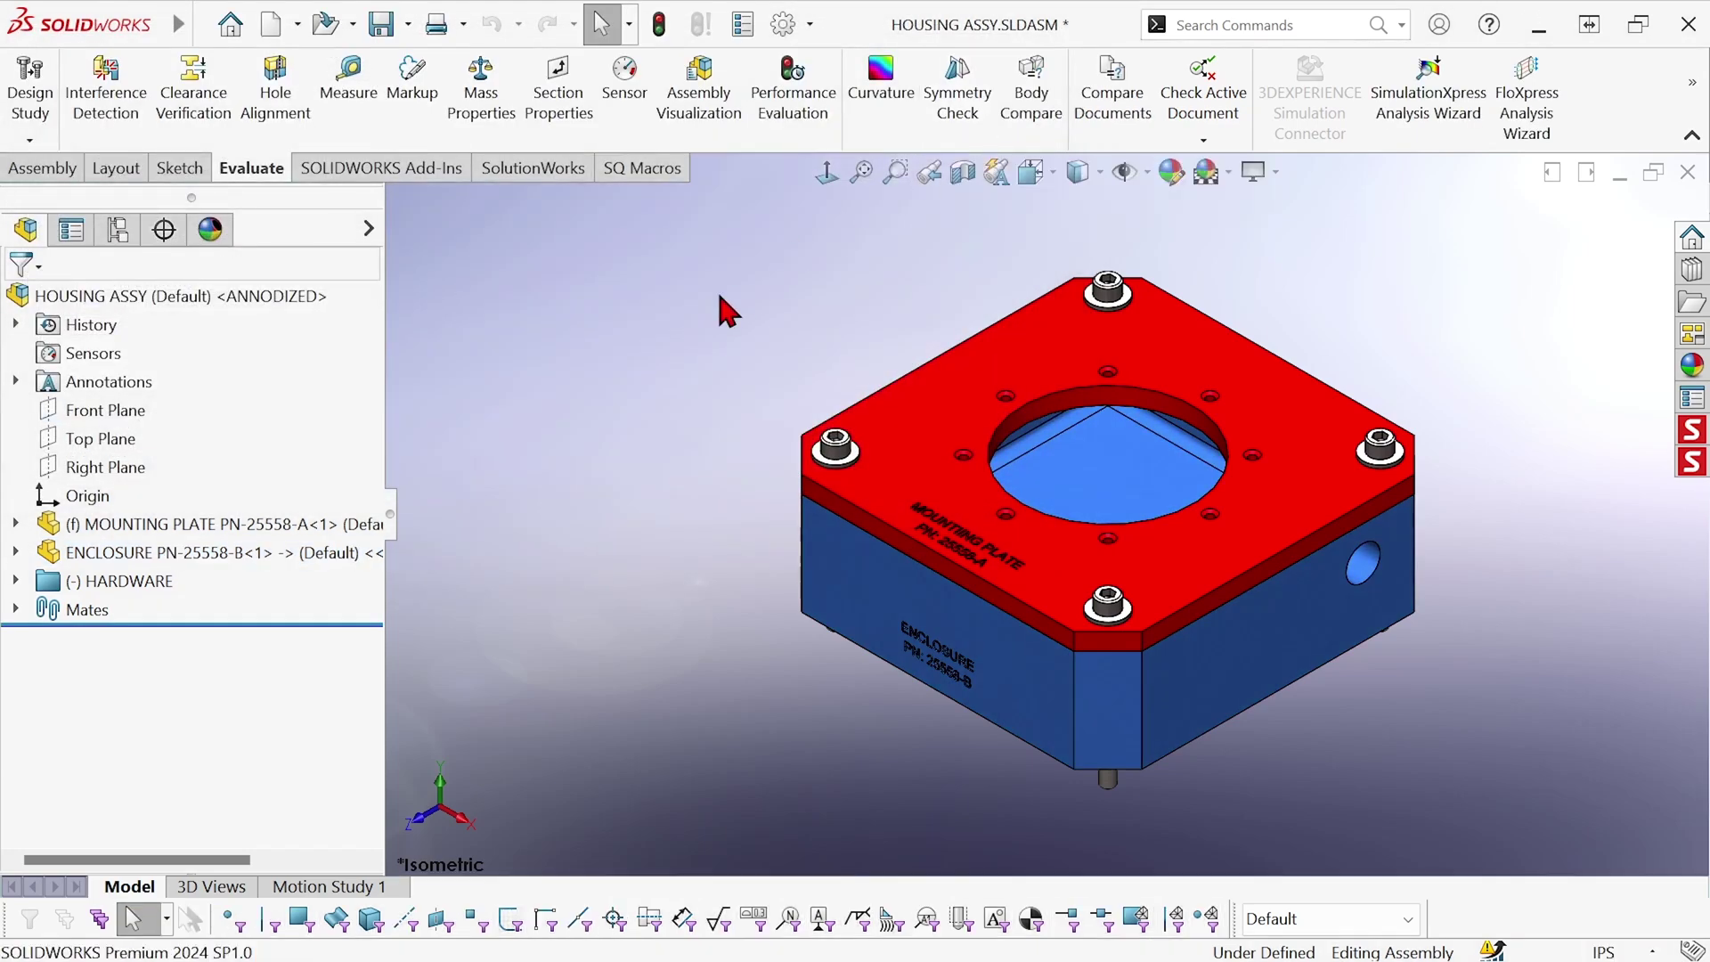